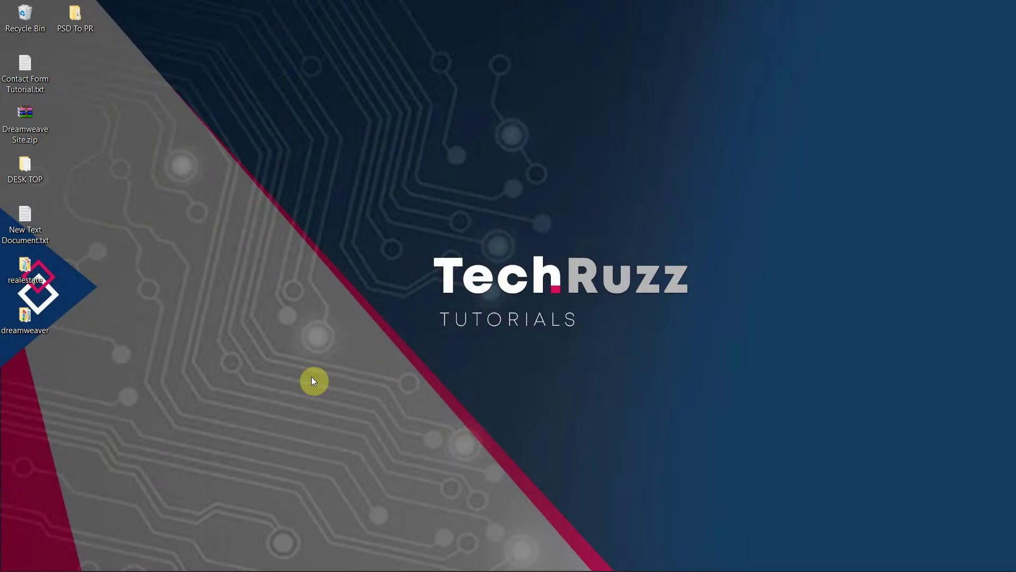
In Photoshop, confirm Motion Banner.psd's canvas is 1080 × 1080 pixels without changing it.
{"action": "mouse_move", "coordinate": [317, 569]}
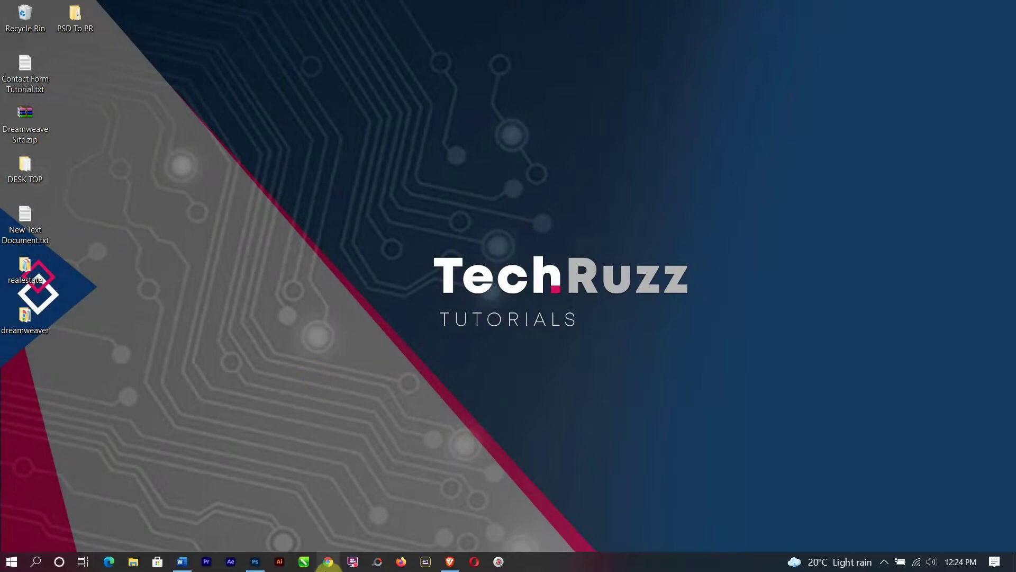
{"action": "left_click", "coordinate": [256, 562]}
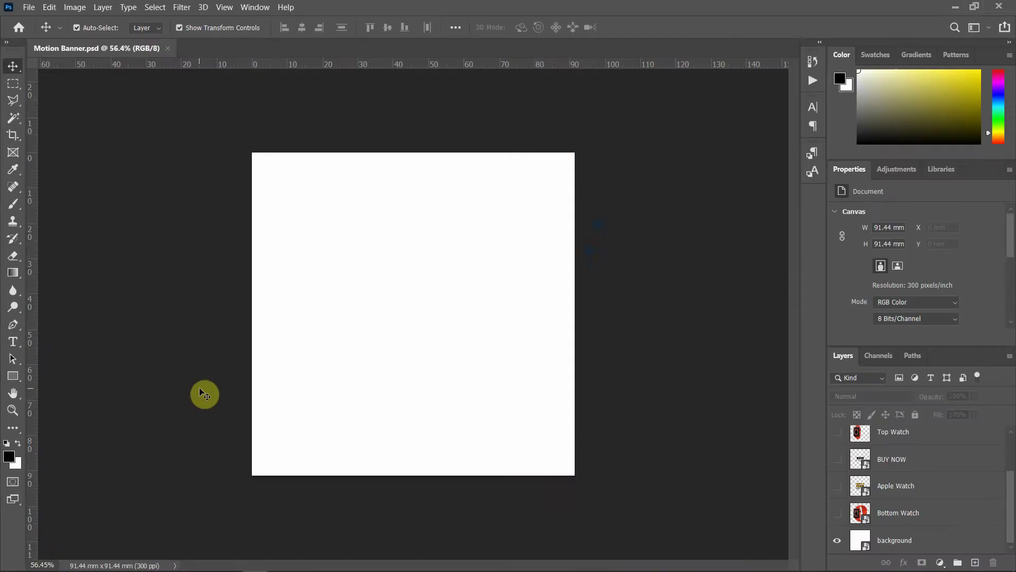
{"action": "left_click", "coordinate": [82, 11]}
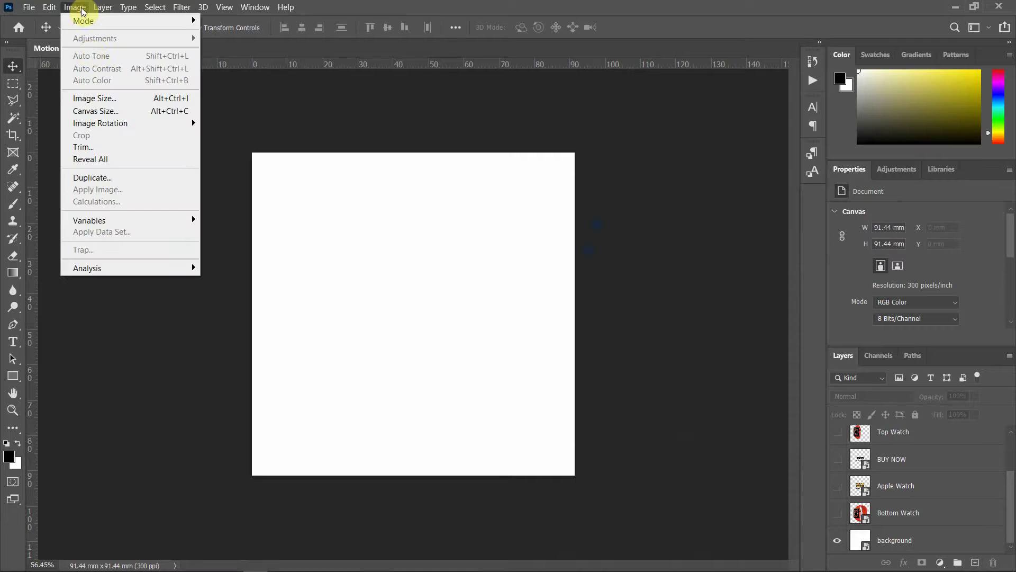
{"action": "left_click", "coordinate": [104, 113]}
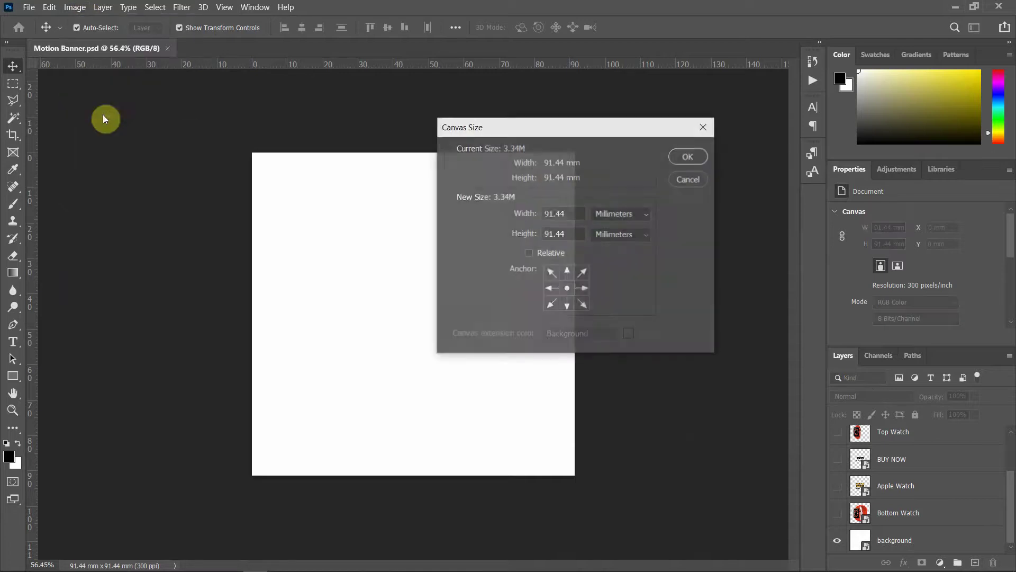
{"action": "left_click", "coordinate": [623, 218]}
{"action": "left_click", "coordinate": [618, 239]}
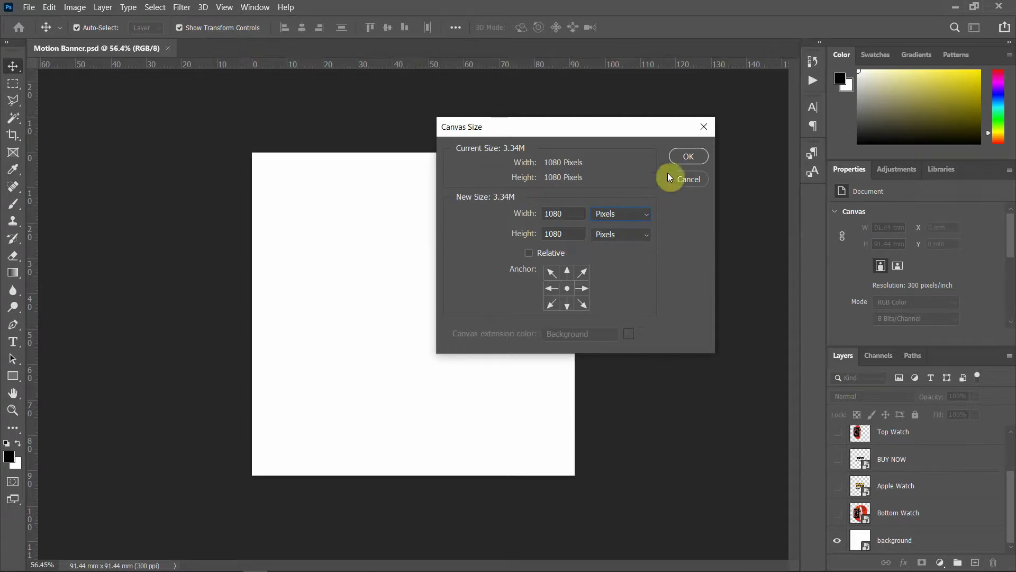
{"action": "left_click", "coordinate": [684, 157]}
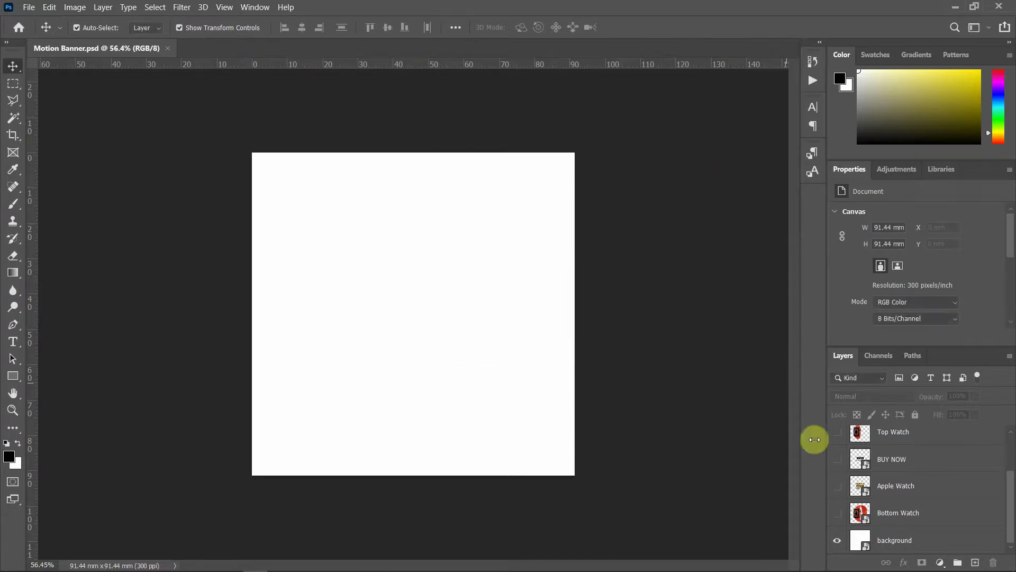
Preview the Bottom Watch, Apple Watch, BUY NOW and Top Watch layers one at a time, hiding each again.
{"action": "left_click", "coordinate": [837, 513]}
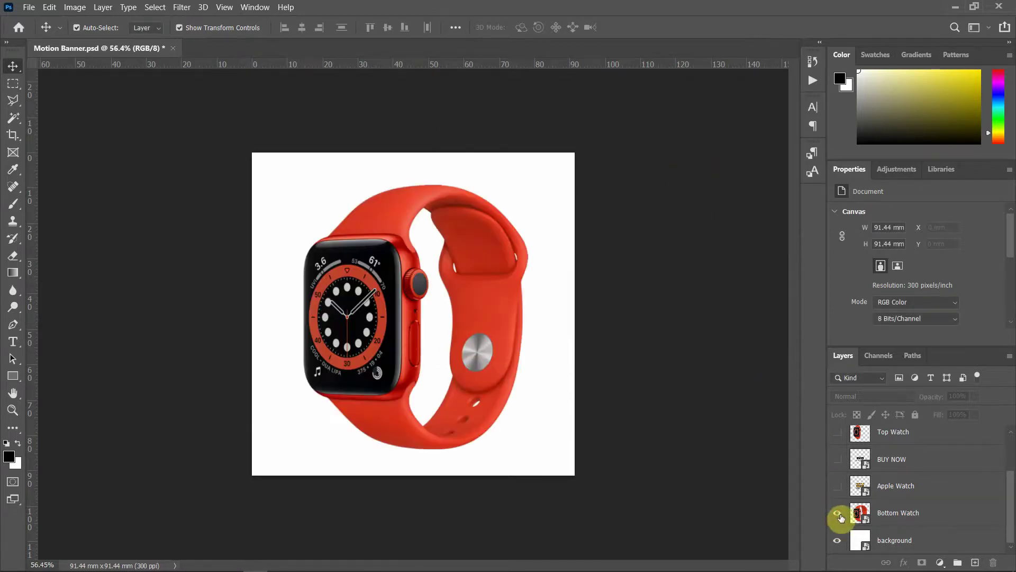
{"action": "left_click", "coordinate": [842, 517]}
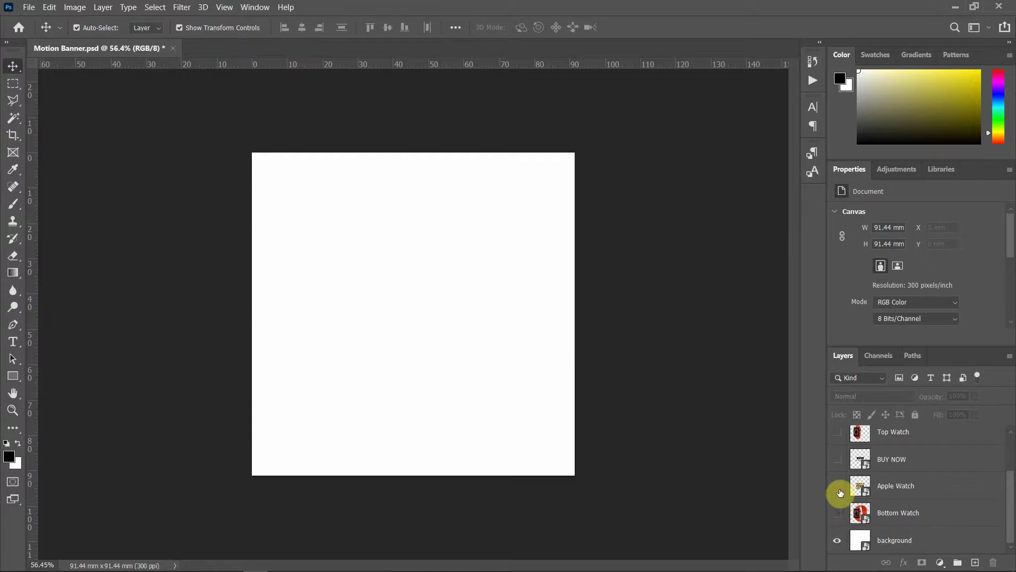
{"action": "left_click", "coordinate": [839, 490]}
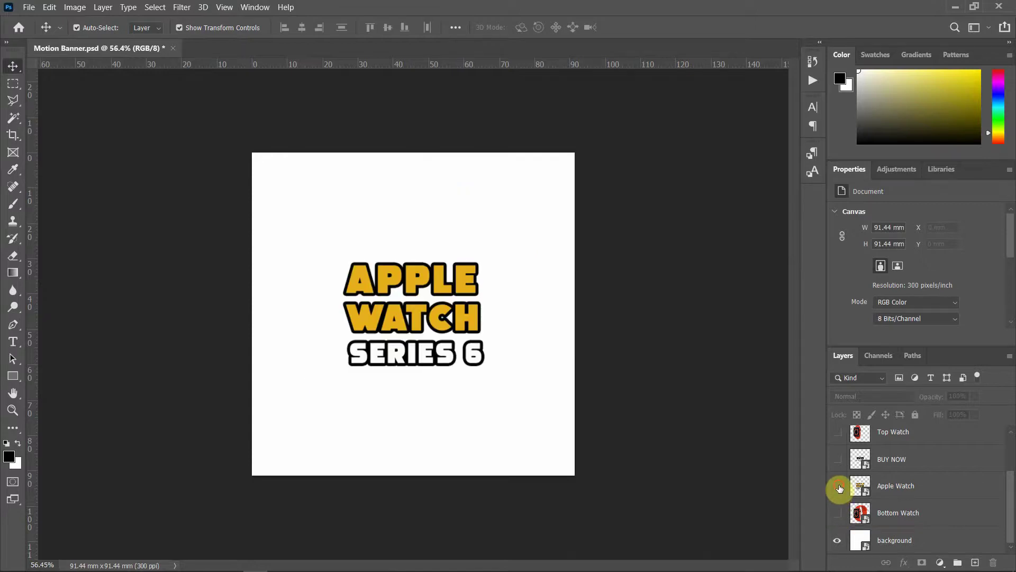
{"action": "left_click", "coordinate": [839, 486]}
{"action": "left_click", "coordinate": [837, 459]}
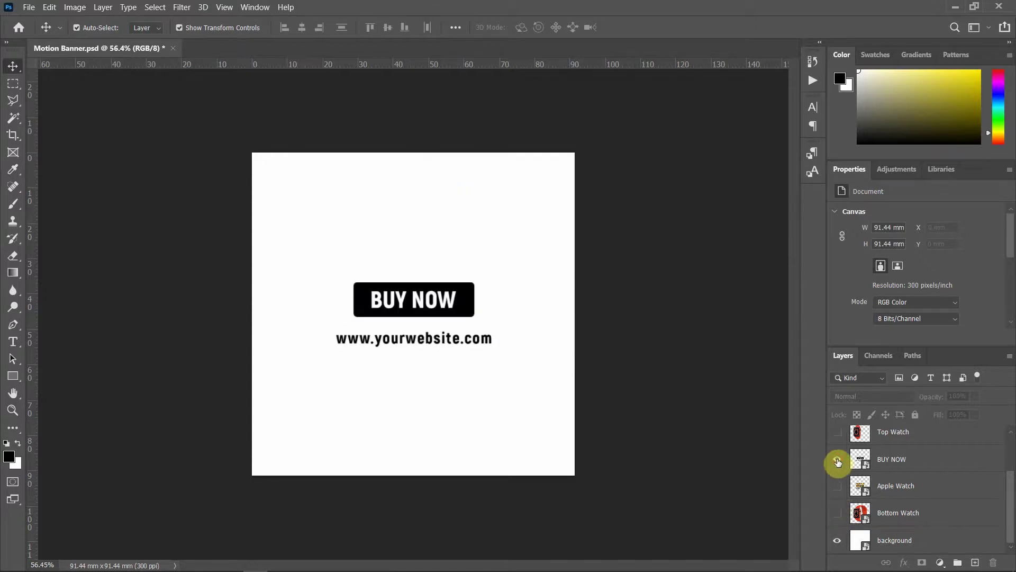
{"action": "left_click", "coordinate": [838, 460]}
{"action": "left_click", "coordinate": [838, 433]}
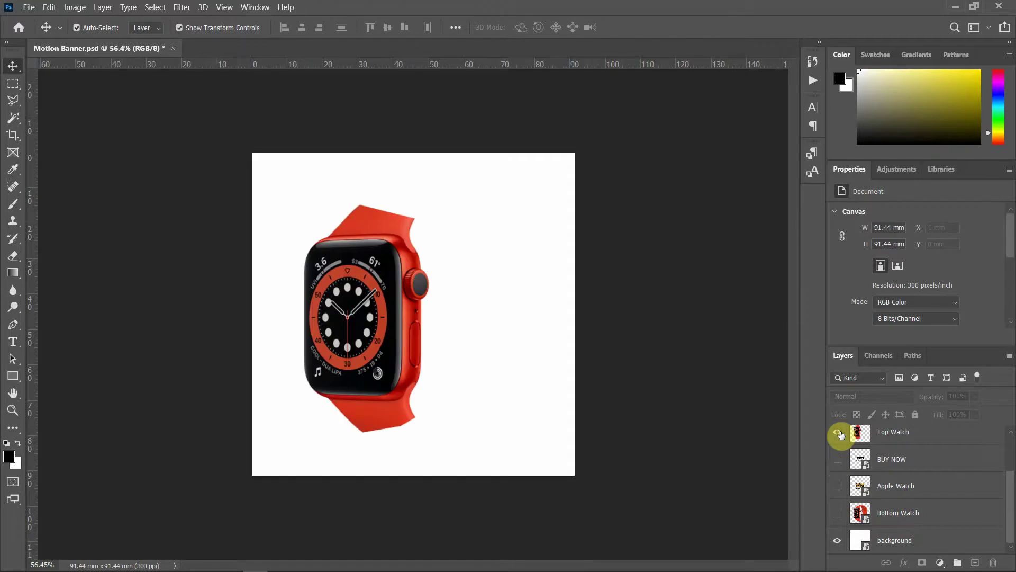
{"action": "left_click", "coordinate": [838, 433]}
Turn on the Red/Black Line 1 and 2 stripe layers and recheck Bottom Watch, leaving it hidden.
{"action": "scroll", "coordinate": [866, 480], "scroll_direction": "up", "scroll_amount": 1}
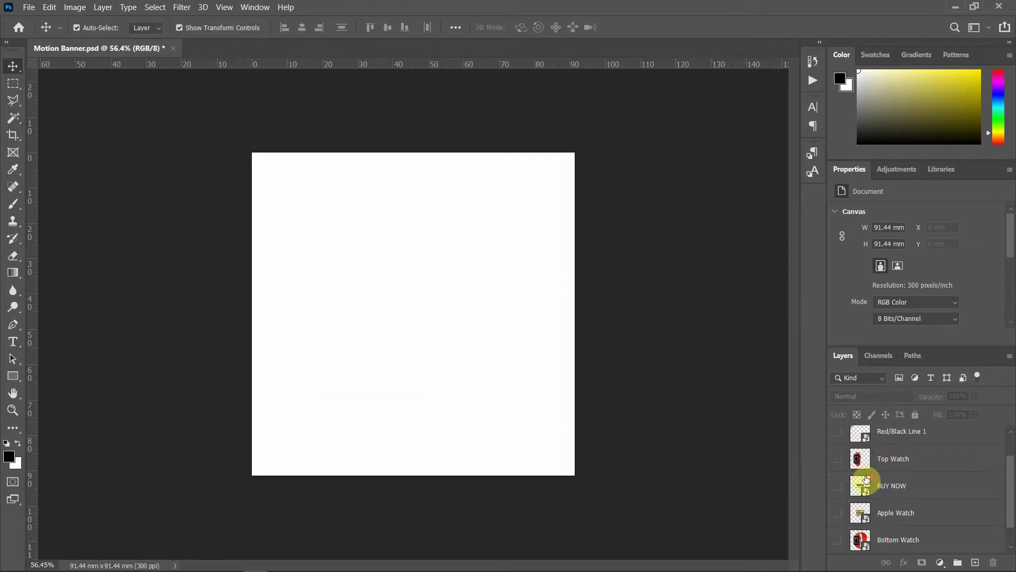
{"action": "scroll", "coordinate": [866, 480], "scroll_direction": "up", "scroll_amount": 1}
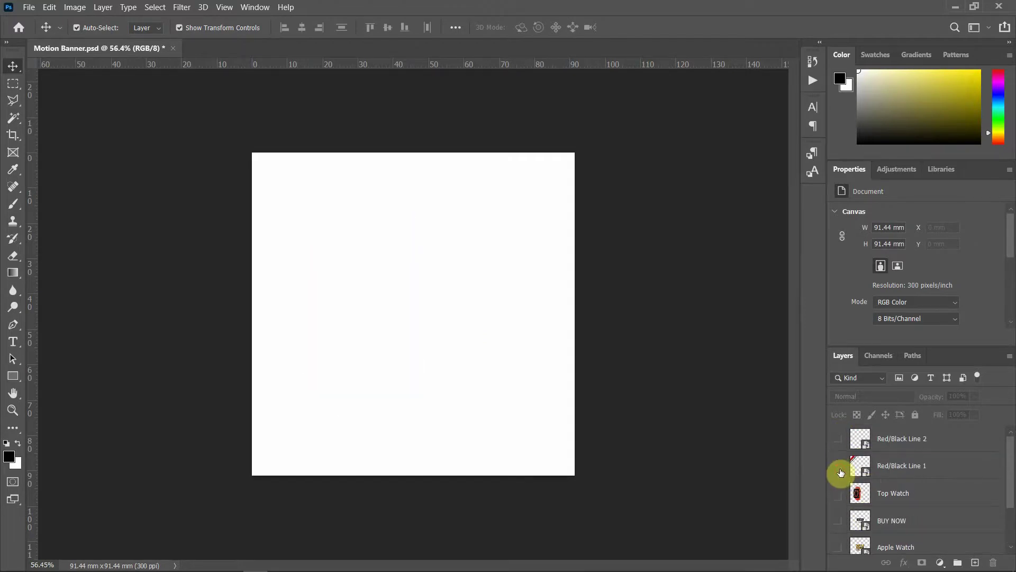
{"action": "left_click", "coordinate": [838, 466]}
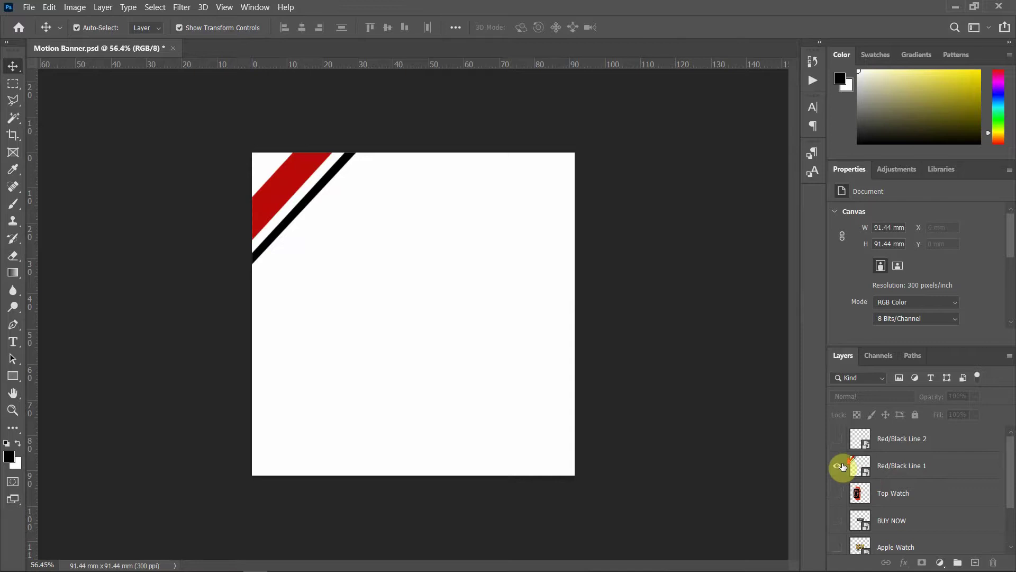
{"action": "left_click", "coordinate": [838, 439]}
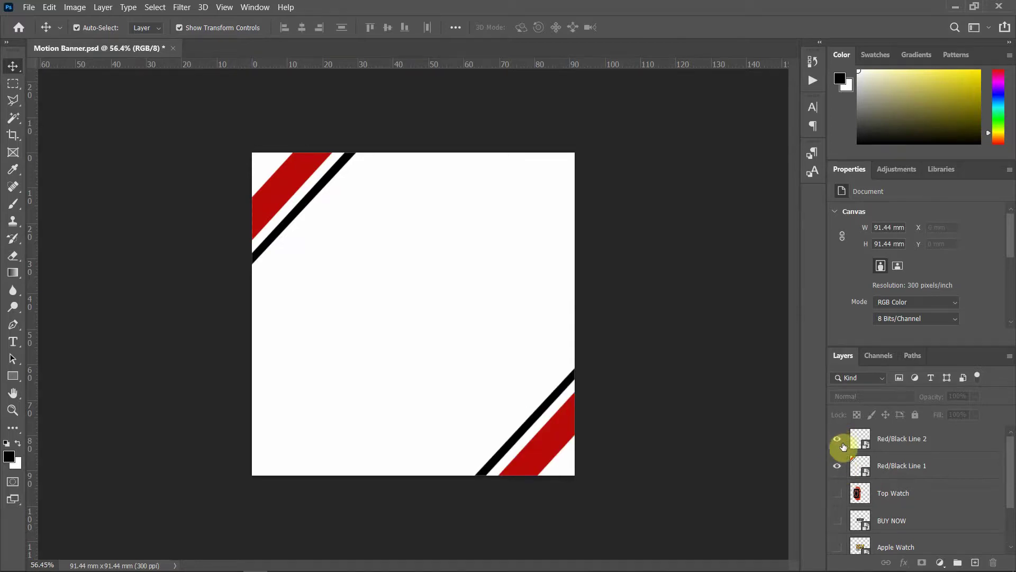
{"action": "scroll", "coordinate": [904, 484], "scroll_direction": "down", "scroll_amount": 2}
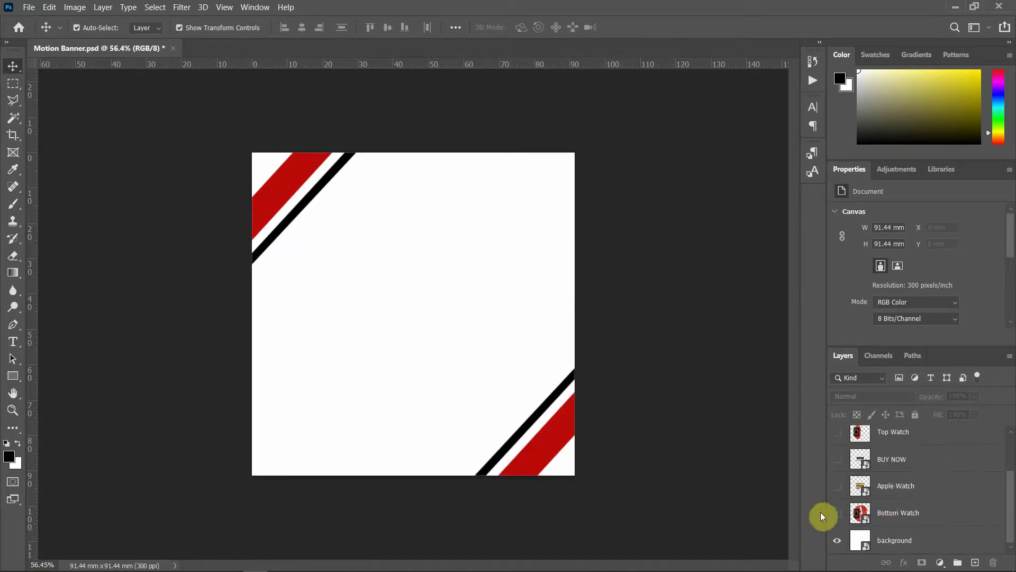
{"action": "left_click", "coordinate": [837, 513]}
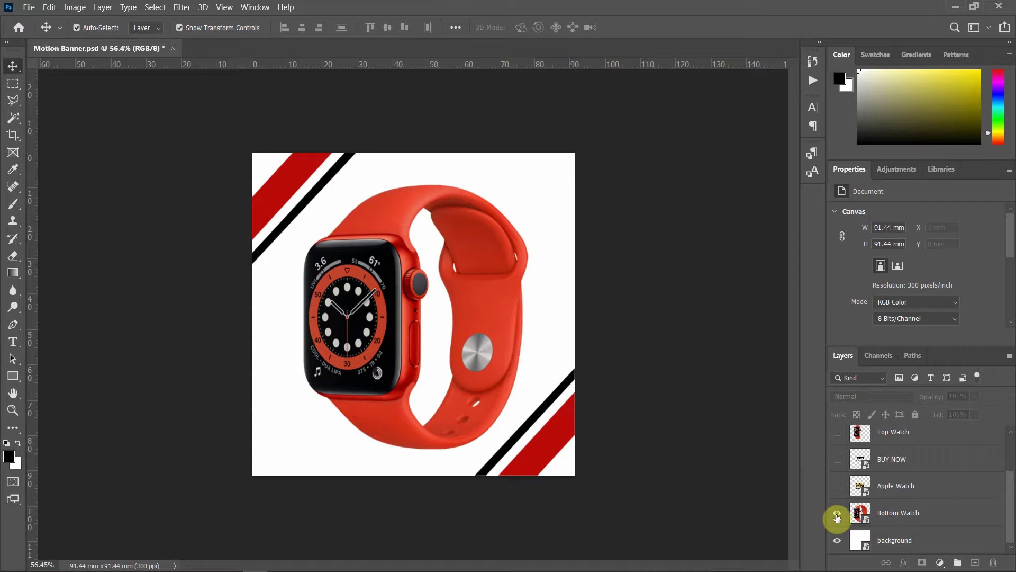
{"action": "left_click", "coordinate": [837, 514]}
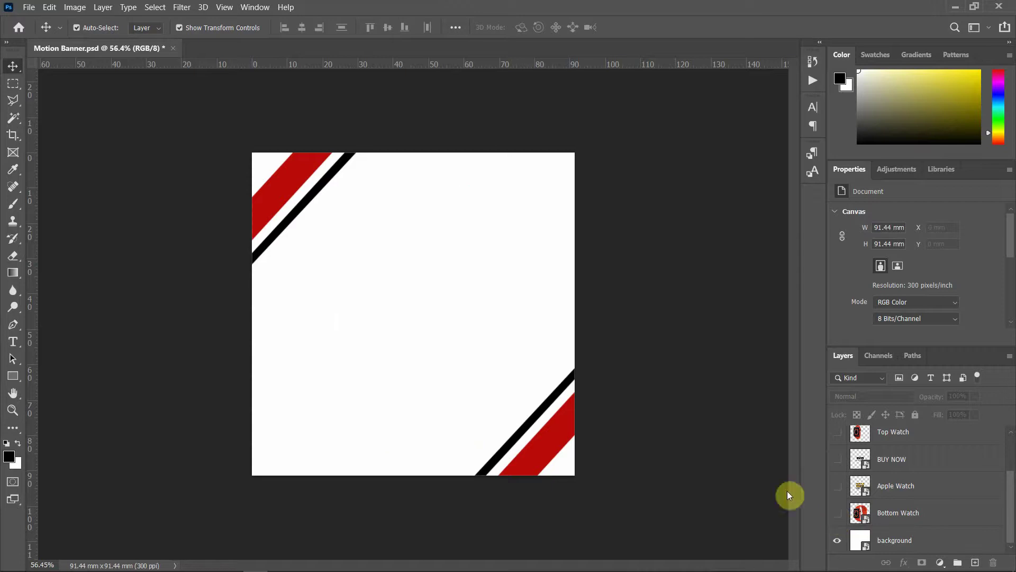
Combine the Red/Black Line 1 and 2 layers into a single smart object.
{"action": "scroll", "coordinate": [860, 453], "scroll_direction": "up", "scroll_amount": 1}
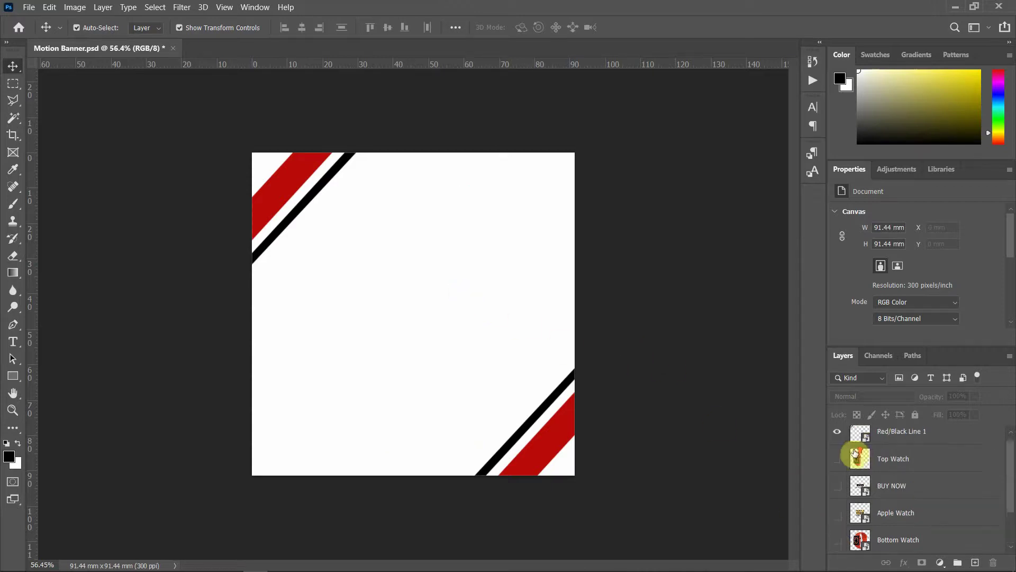
{"action": "scroll", "coordinate": [860, 452], "scroll_direction": "up", "scroll_amount": 1}
{"action": "left_click", "coordinate": [889, 438]}
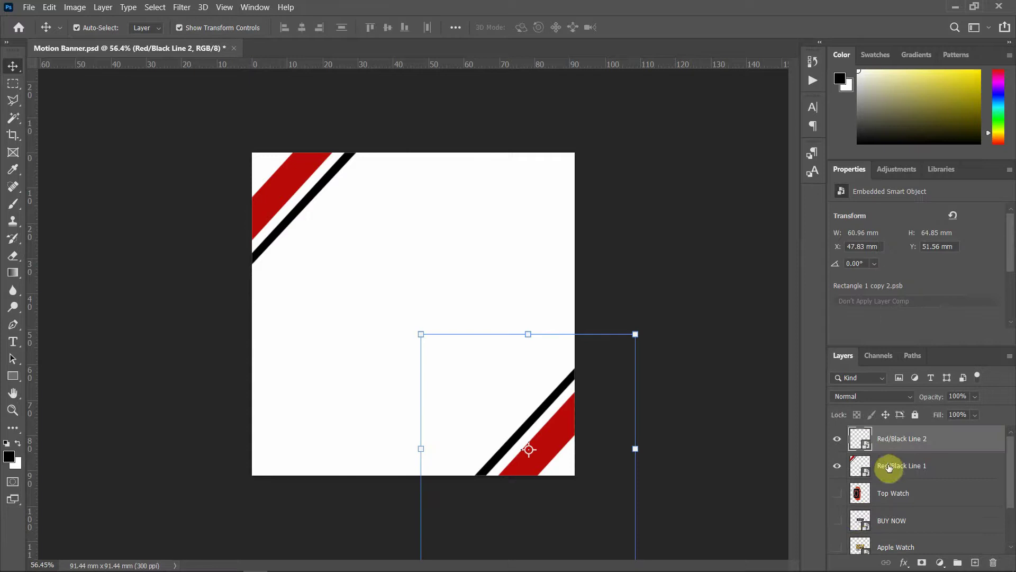
{"action": "left_click", "coordinate": [893, 470], "text": "shift"}
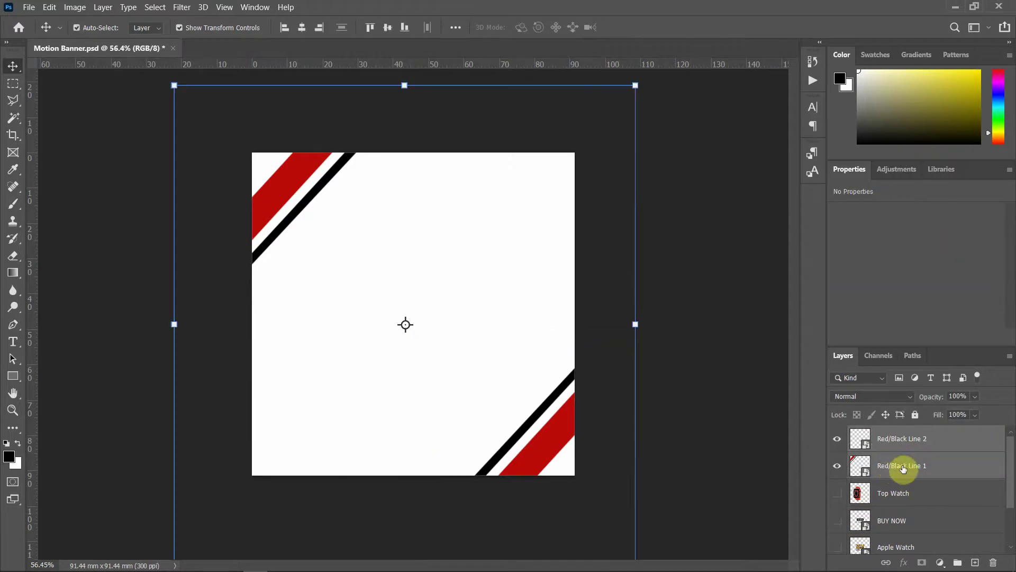
{"action": "right_click", "coordinate": [937, 459]}
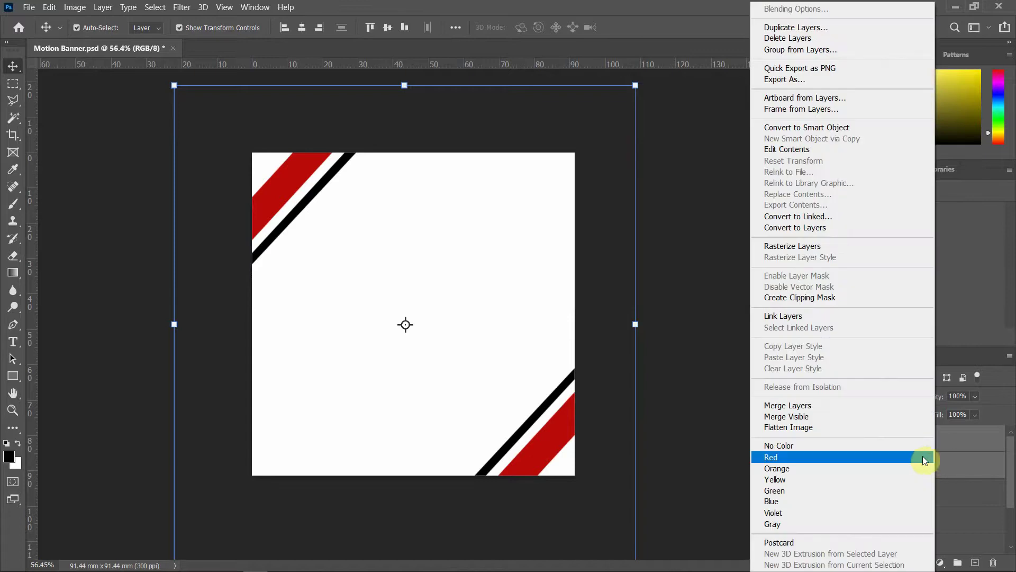
{"action": "left_click", "coordinate": [837, 129]}
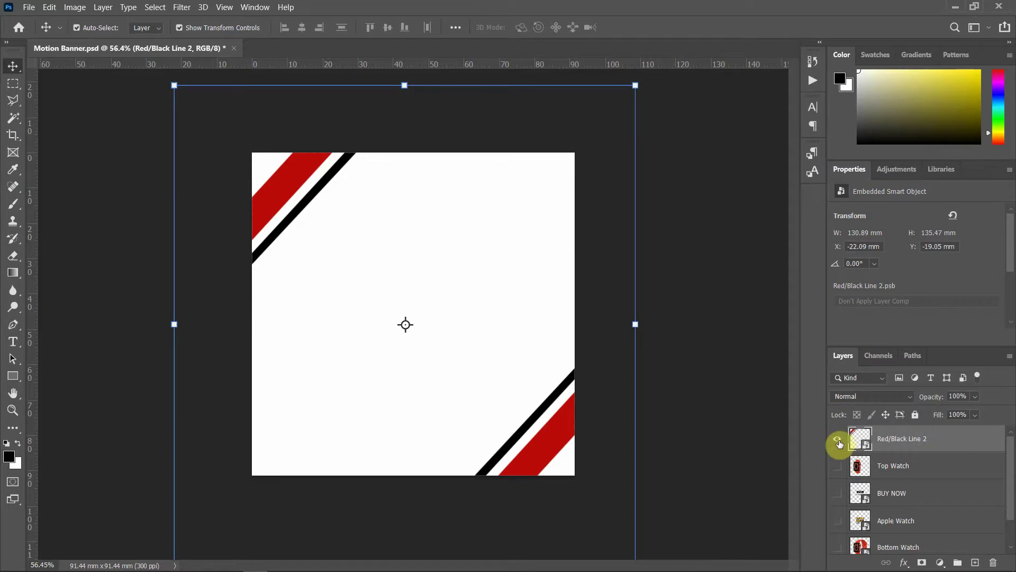
Rename the combined stripe layer to 'Red/Black Line' and hide it.
{"action": "left_click", "coordinate": [838, 441]}
{"action": "left_click", "coordinate": [838, 441]}
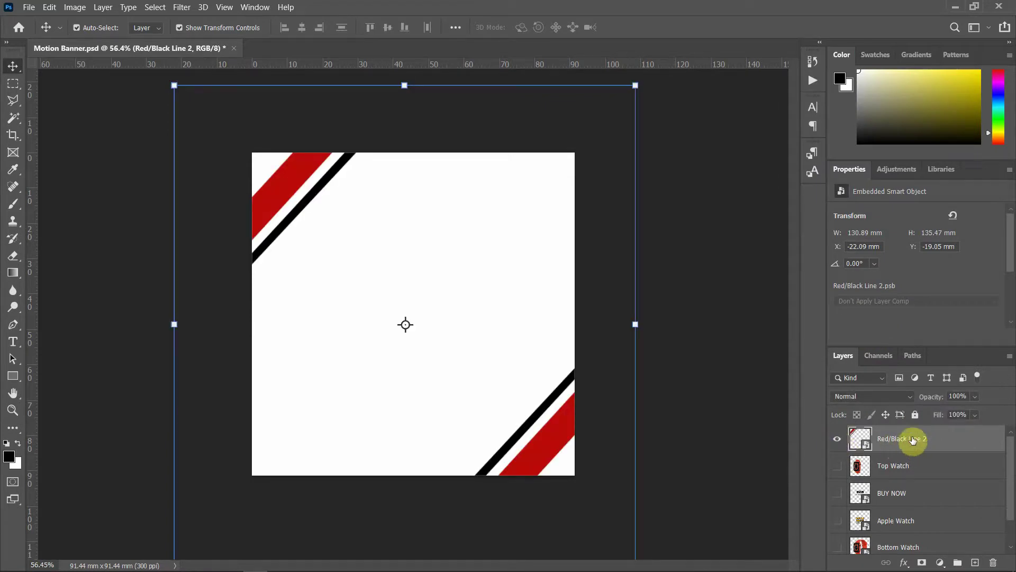
{"action": "left_click", "coordinate": [925, 438]}
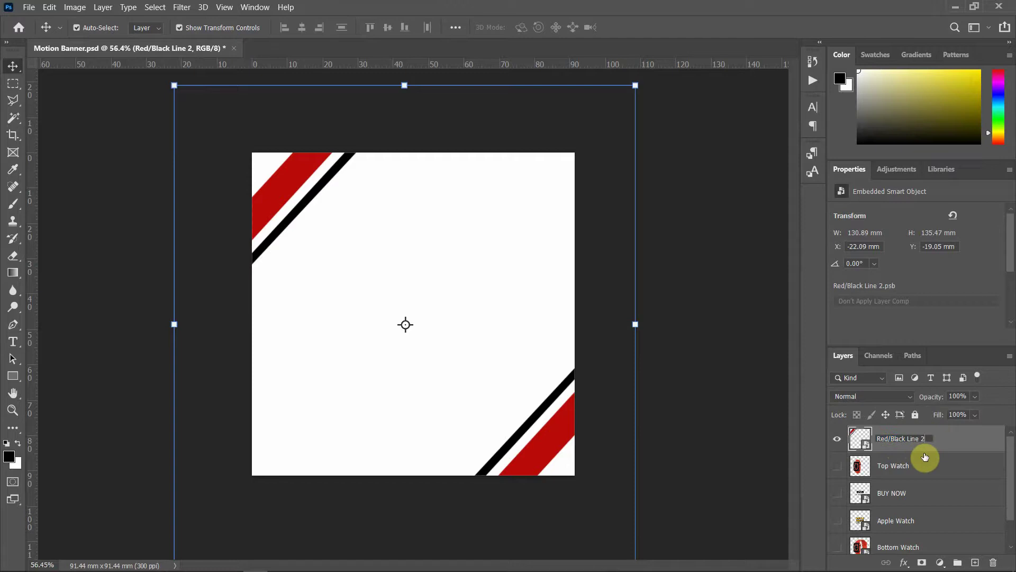
{"action": "left_click", "coordinate": [954, 442]}
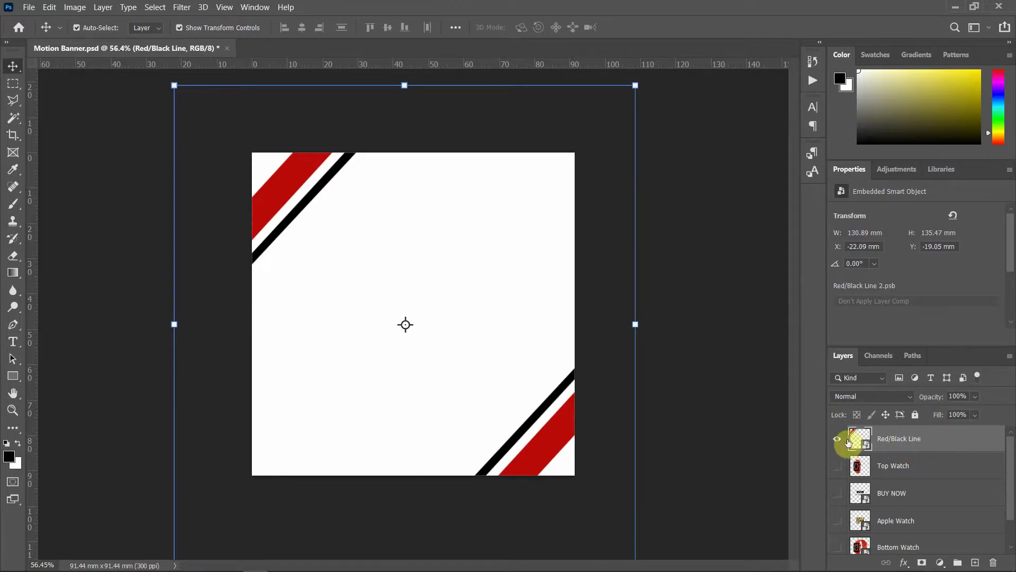
{"action": "left_click", "coordinate": [839, 440]}
Drag through the Layers eye column to turn off every banner layer, leaving the canvas transparent.
{"action": "left_click_drag", "start_coordinate": [841, 443], "coordinate": [838, 508]}
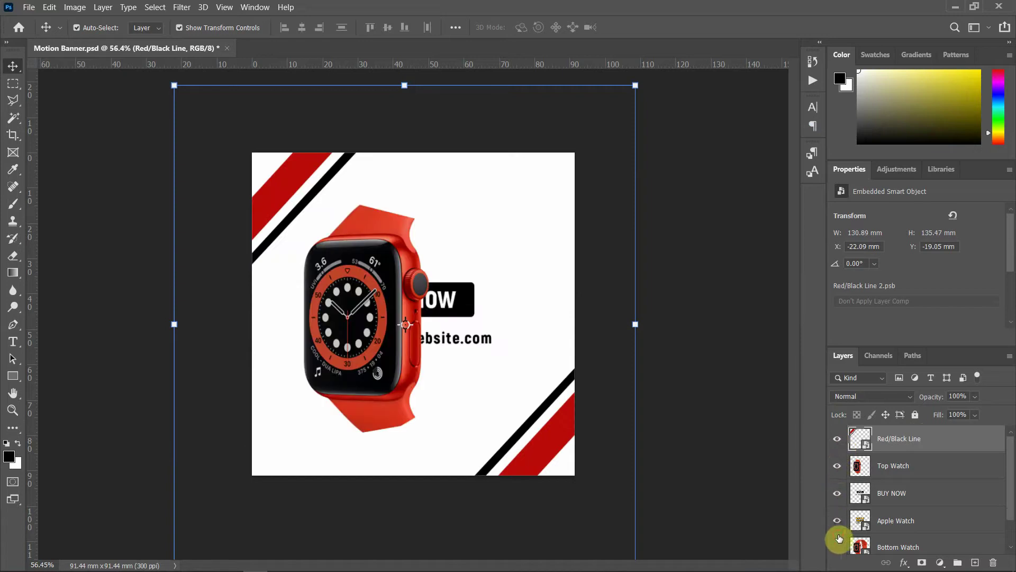
{"action": "left_click_drag", "start_coordinate": [839, 538], "coordinate": [862, 535]}
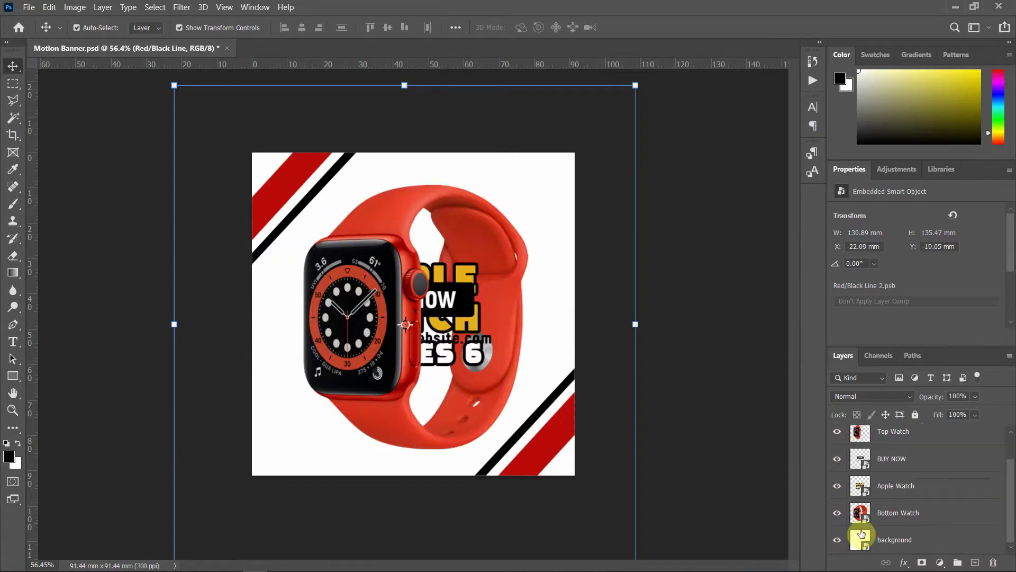
{"action": "scroll", "coordinate": [862, 534], "scroll_direction": "up", "scroll_amount": 2}
{"action": "mouse_move", "coordinate": [838, 438]}
{"action": "left_mouse_down"}
{"action": "mouse_move", "coordinate": [843, 553]}
{"action": "mouse_move", "coordinate": [844, 521]}
{"action": "left_mouse_up"}
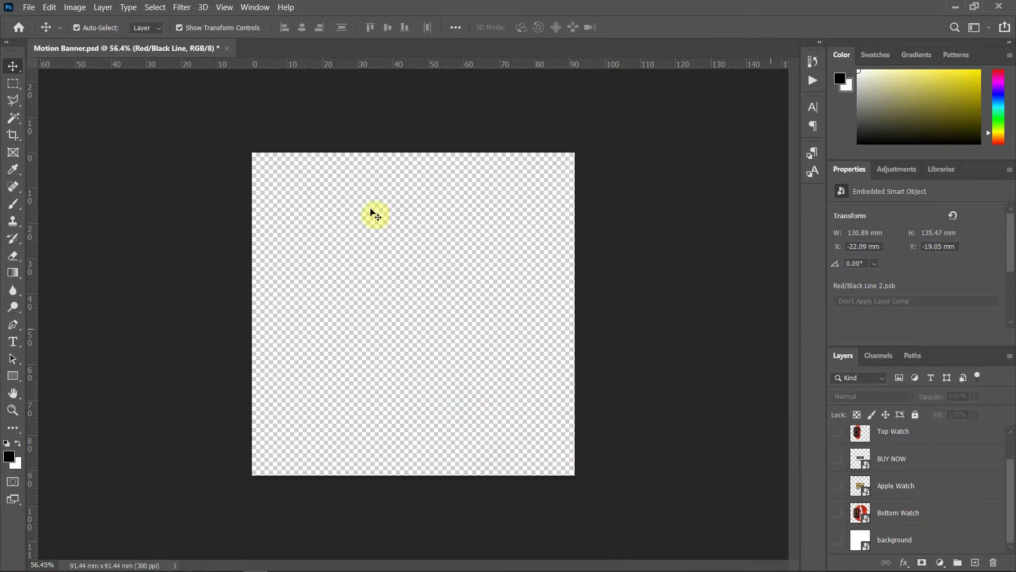
{"action": "left_click", "coordinate": [29, 8]}
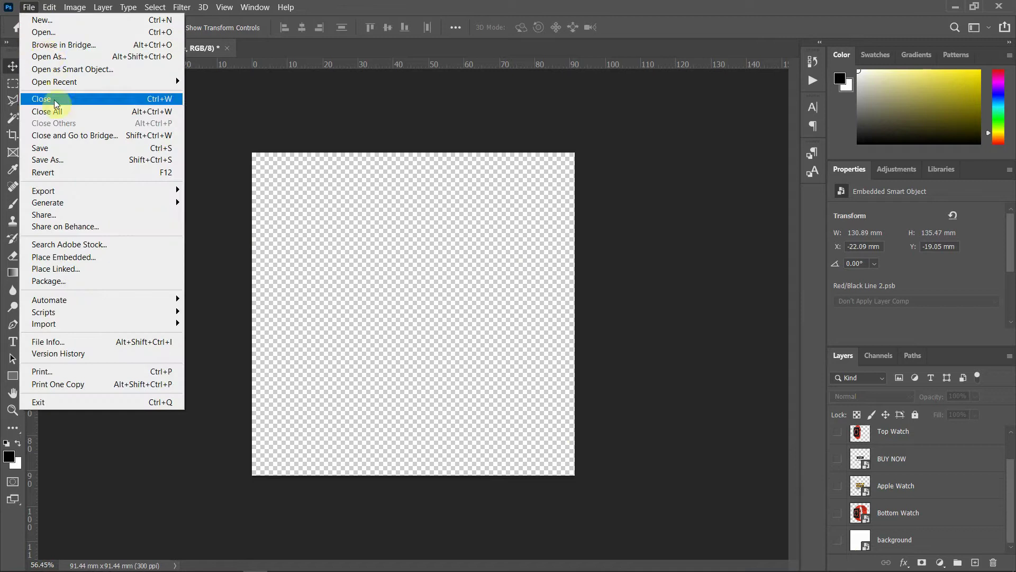
Save Motion Banner.psd into Desktop > PSD To PR with maximized compatibility, then minimize Photoshop.
{"action": "left_click", "coordinate": [58, 160]}
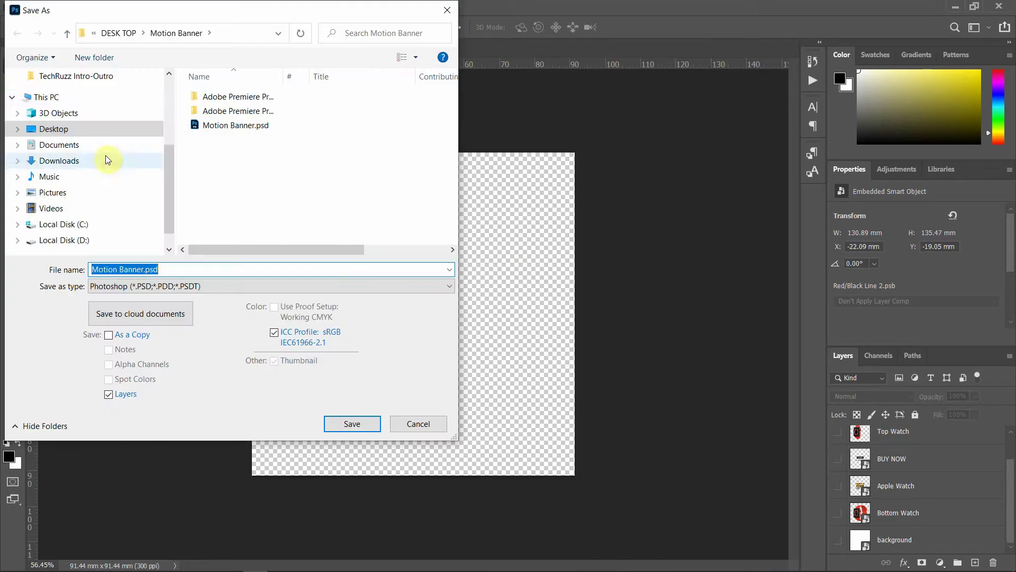
{"action": "left_click", "coordinate": [64, 132]}
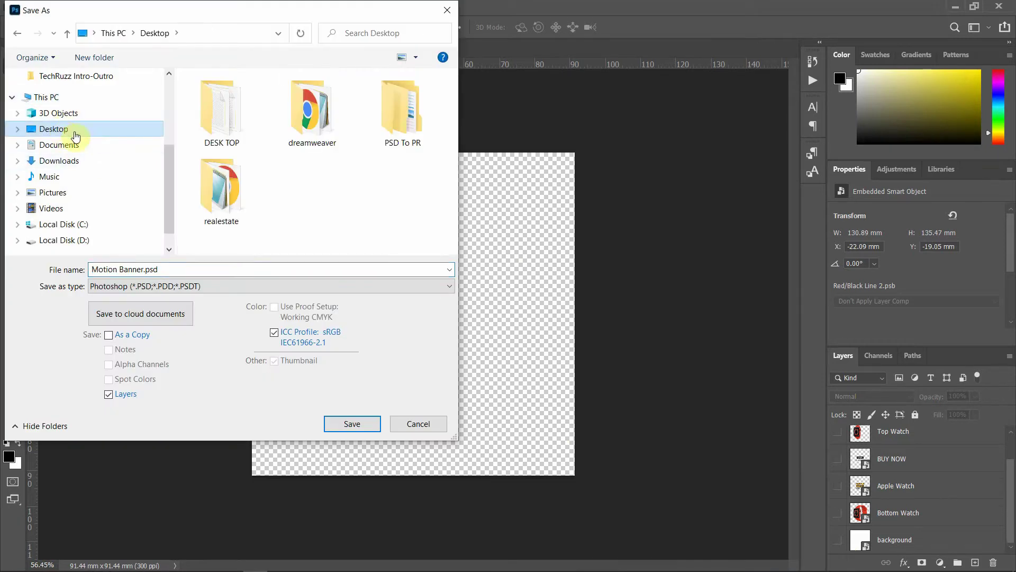
{"action": "left_click", "coordinate": [407, 118]}
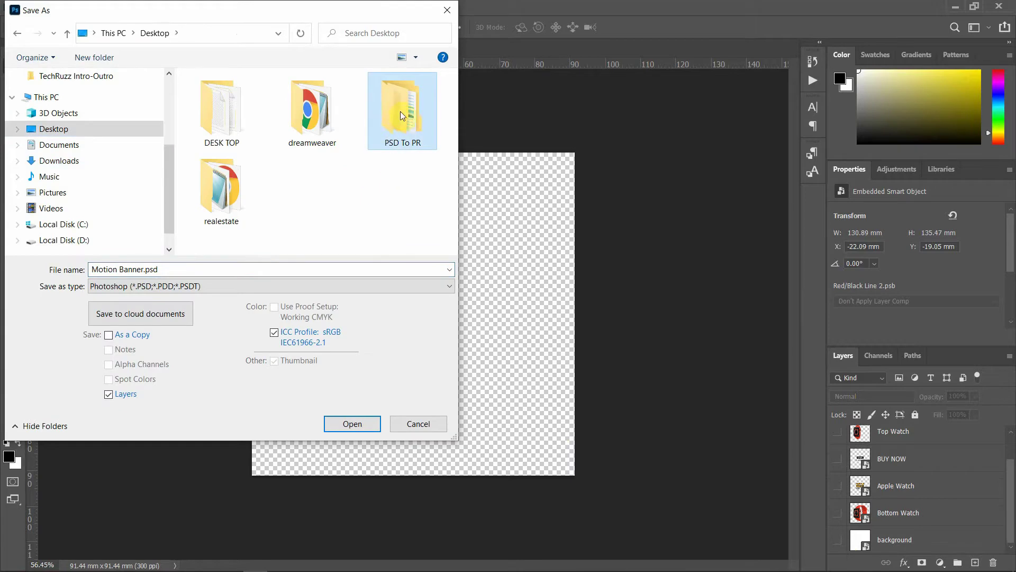
{"action": "double_click", "coordinate": [402, 116]}
{"action": "left_click", "coordinate": [143, 269]}
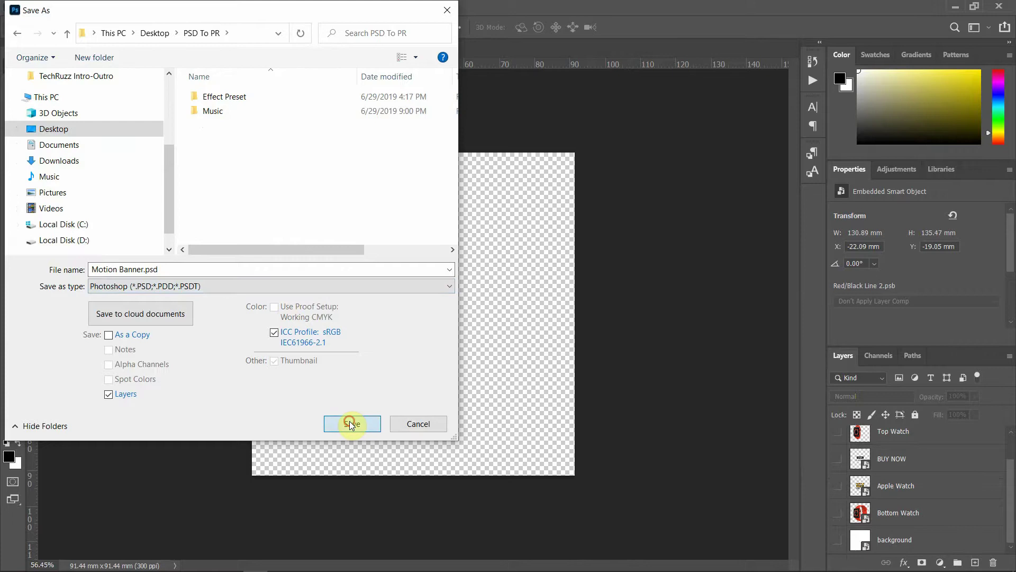
{"action": "left_click", "coordinate": [350, 424]}
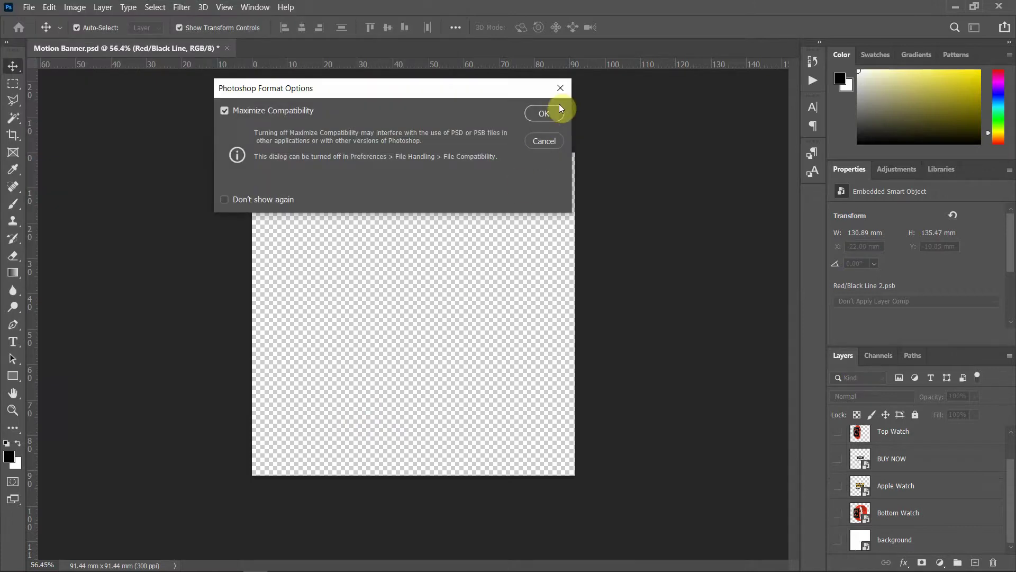
{"action": "left_click", "coordinate": [547, 113]}
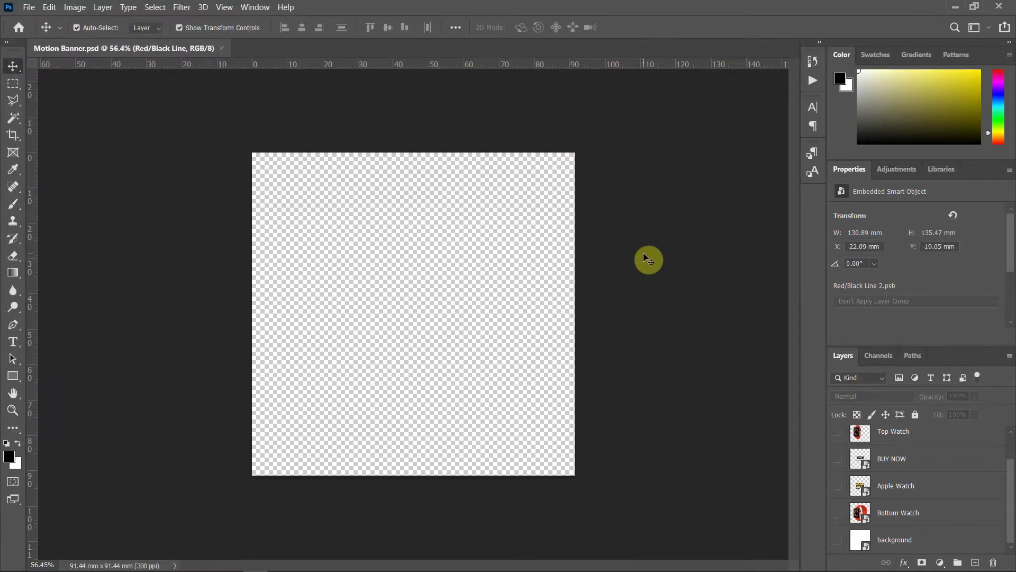
{"action": "left_click", "coordinate": [954, 8]}
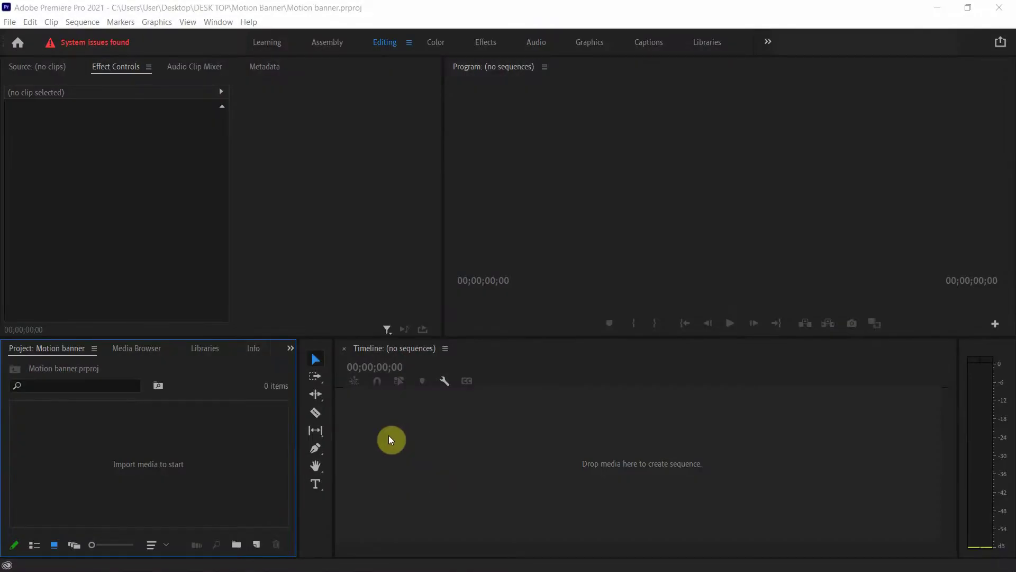
From the Project panel's Import command, choose Motion Banner.psd in Desktop > PSD To PR.
{"action": "left_click", "coordinate": [10, 22]}
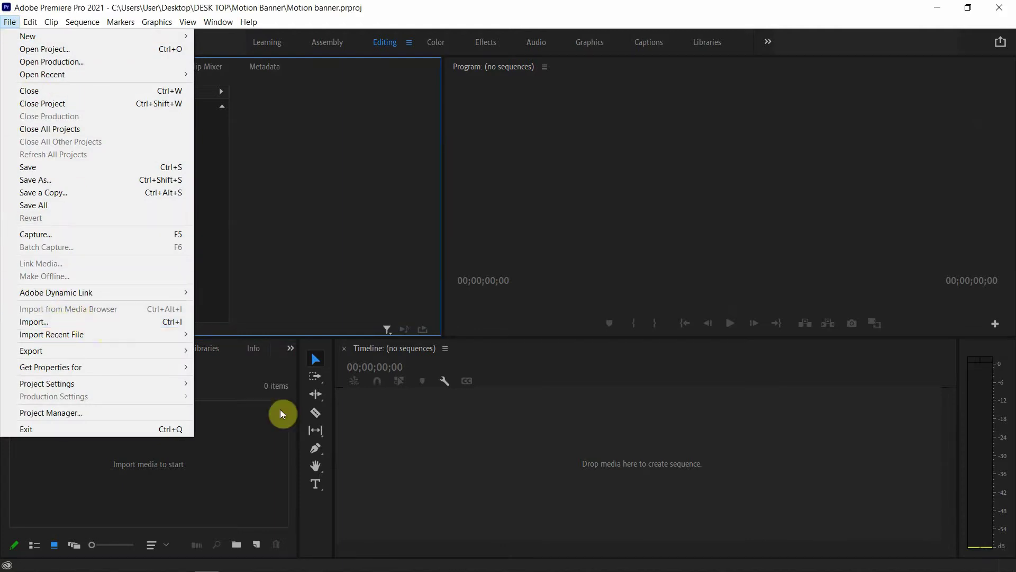
{"action": "left_click", "coordinate": [237, 441]}
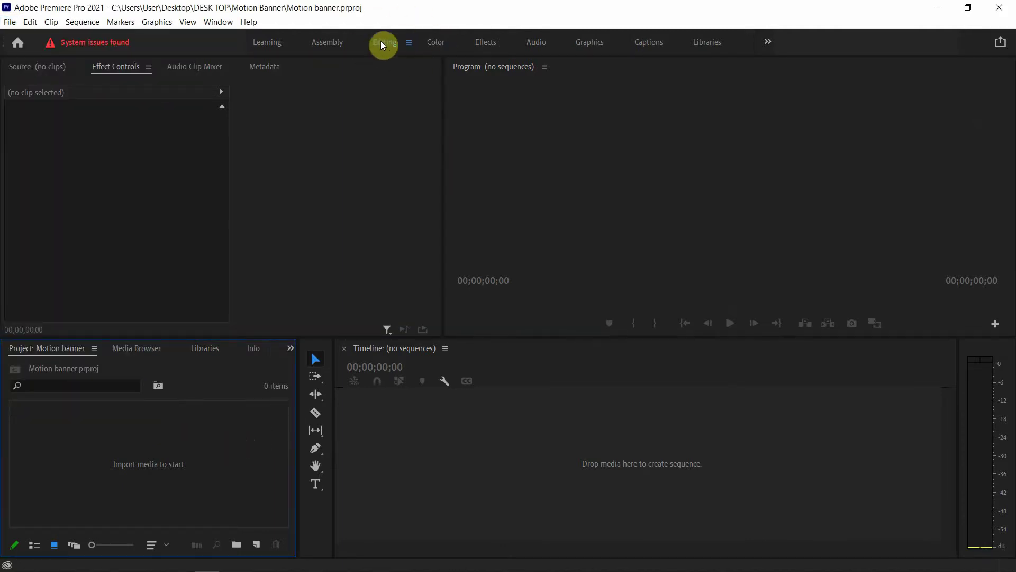
{"action": "right_click", "coordinate": [98, 437]}
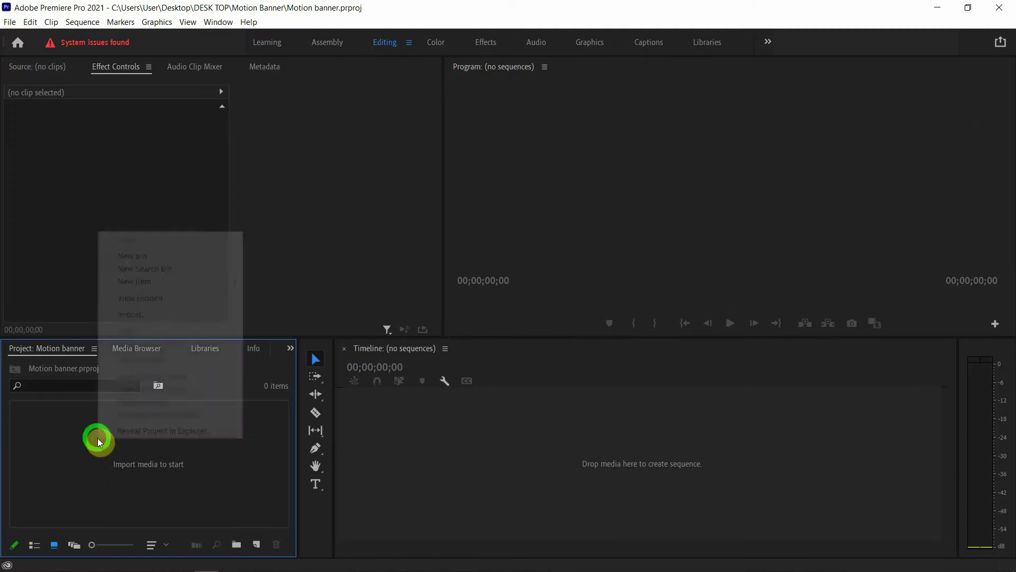
{"action": "left_click", "coordinate": [166, 316]}
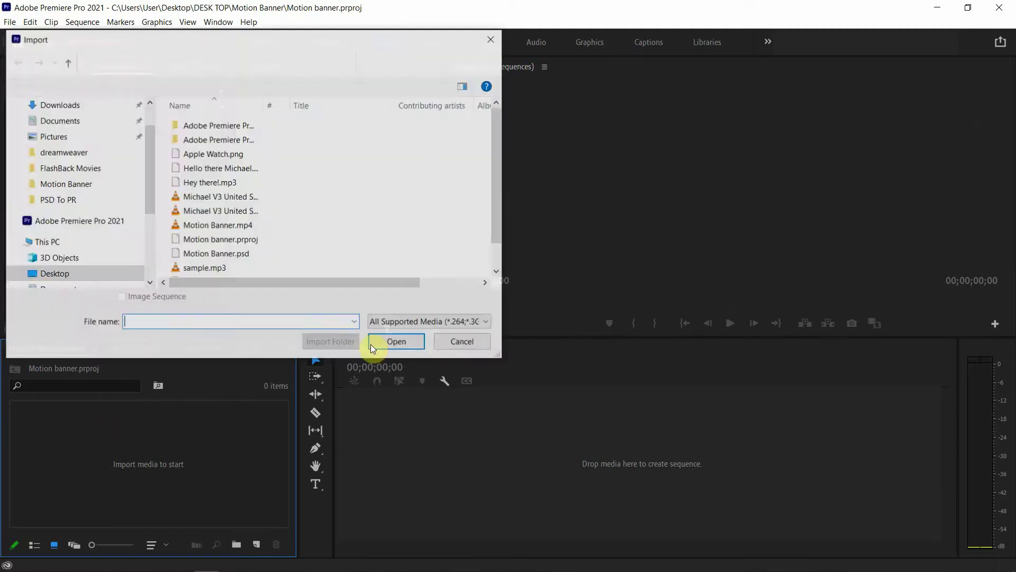
{"action": "scroll", "coordinate": [95, 153], "scroll_direction": "up", "scroll_amount": 2}
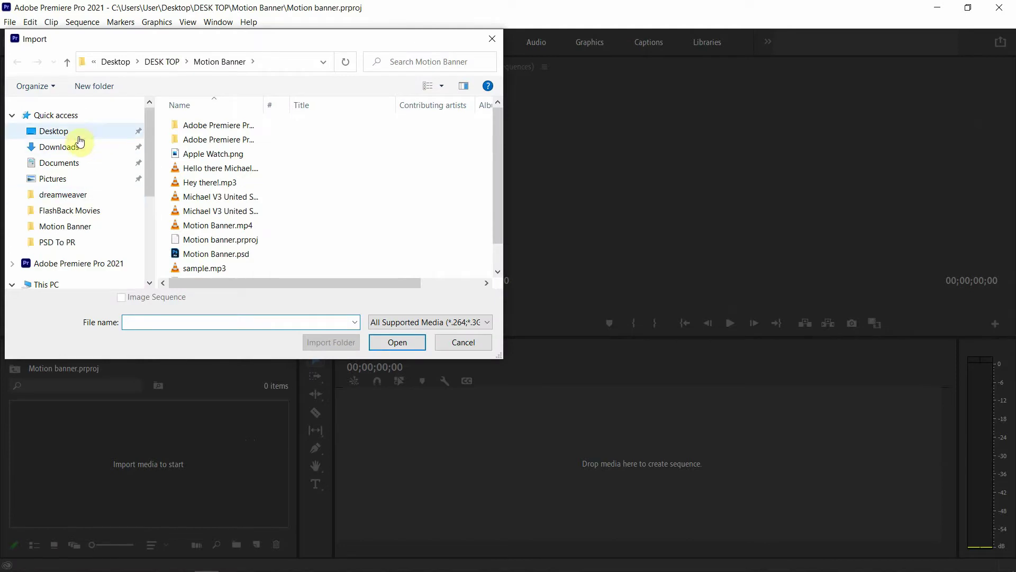
{"action": "left_click", "coordinate": [77, 138]}
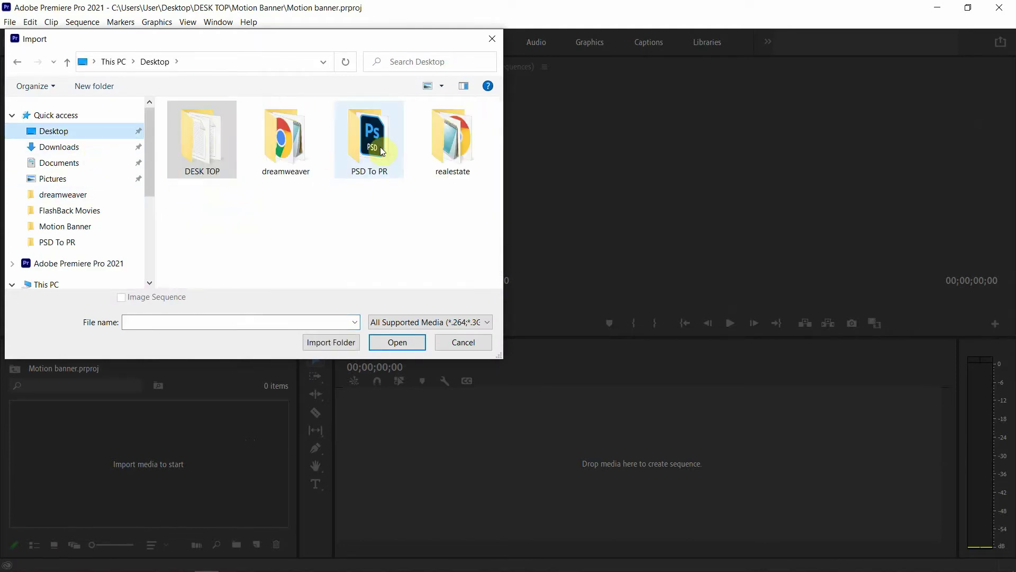
{"action": "double_click", "coordinate": [381, 148]}
{"action": "left_click", "coordinate": [217, 155]}
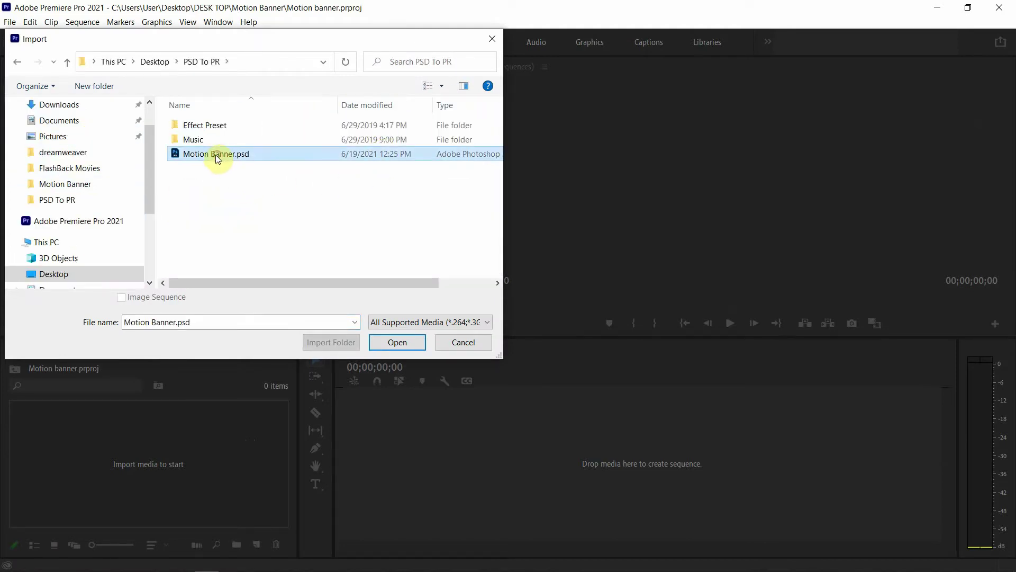
{"action": "left_click", "coordinate": [392, 344]}
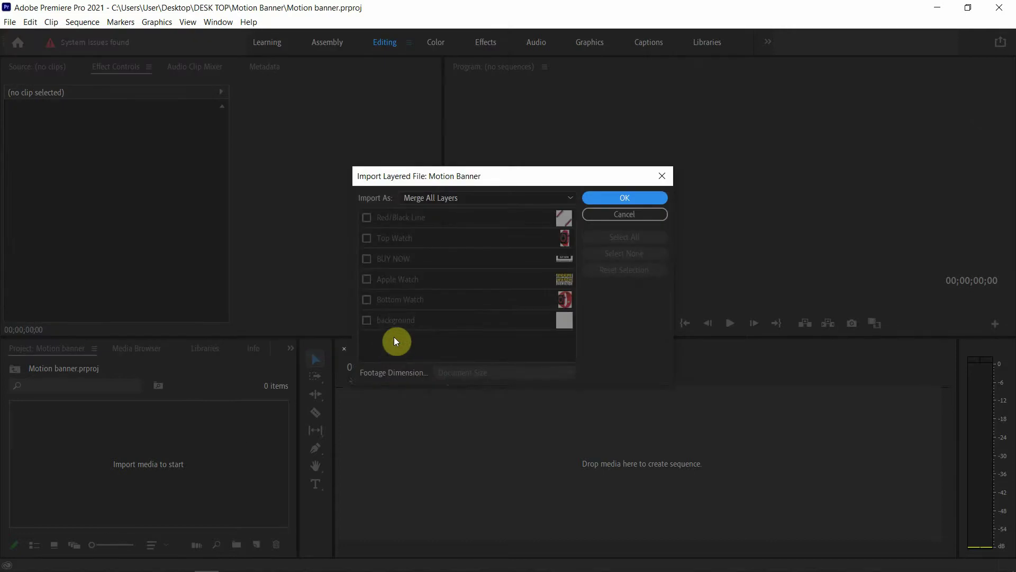
Import the PSD as Individual Layers with all six layers checked.
{"action": "left_click", "coordinate": [569, 199]}
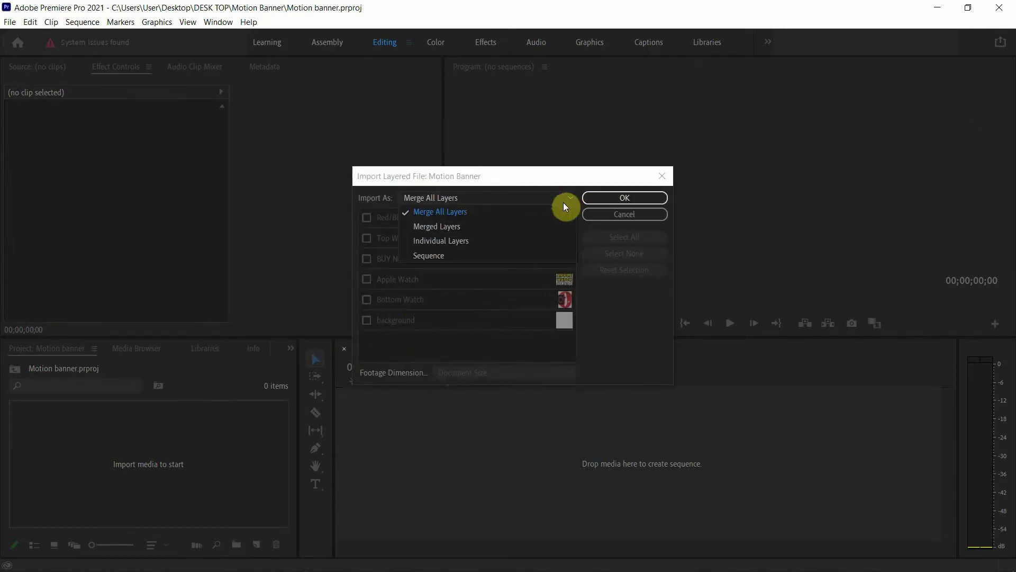
{"action": "left_click", "coordinate": [453, 239]}
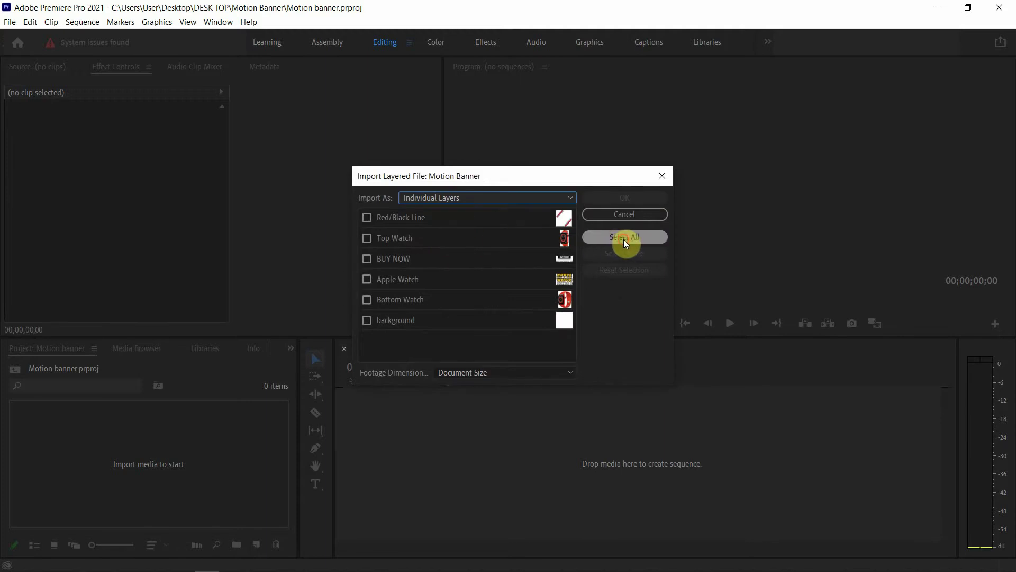
{"action": "left_click", "coordinate": [625, 243]}
{"action": "left_click", "coordinate": [623, 200]}
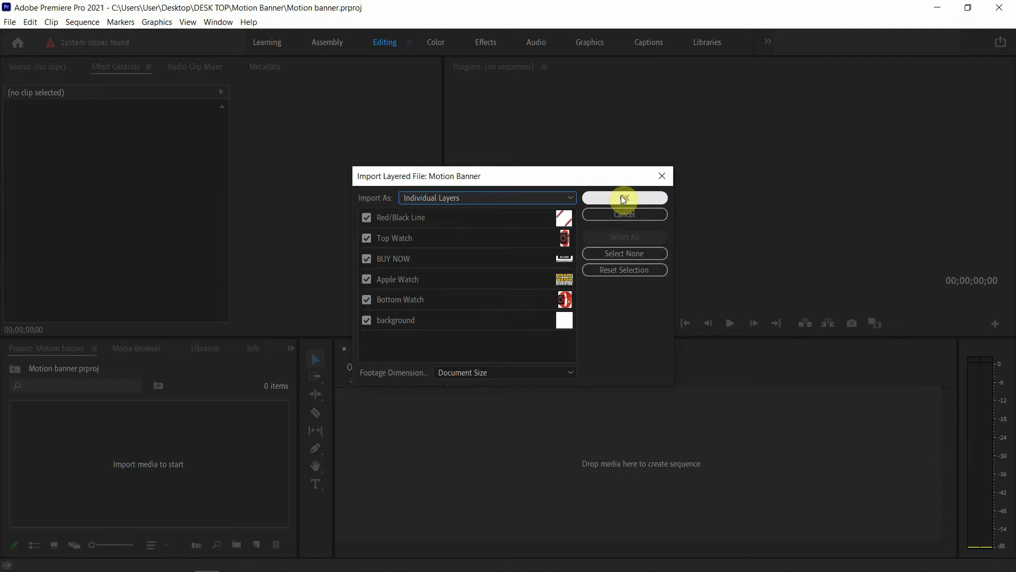
{"action": "left_click", "coordinate": [623, 198]}
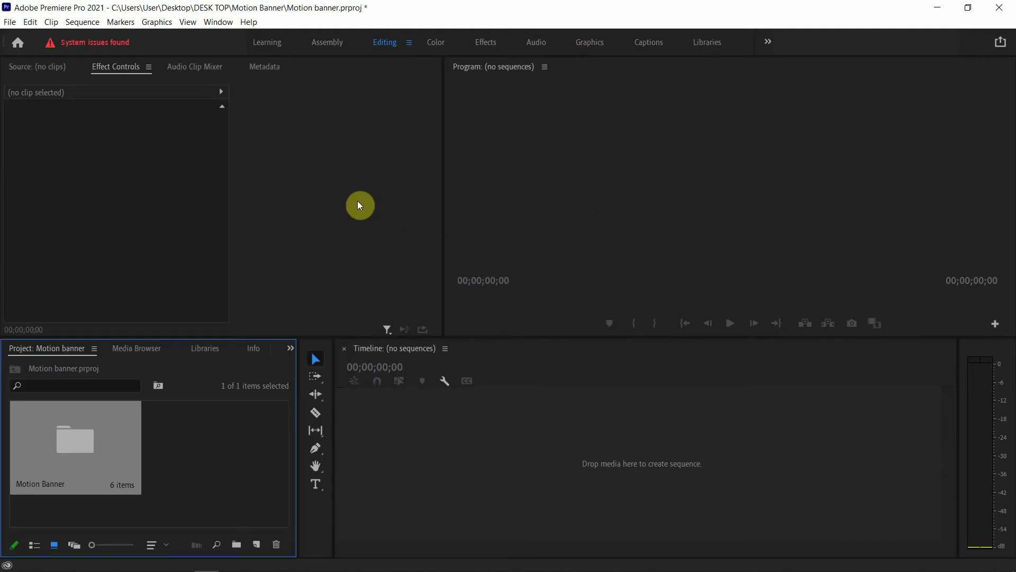
Open the Motion Banner bin, enlarge the lower panels, and show the six layer clips as thumbnails.
{"action": "double_click", "coordinate": [84, 442]}
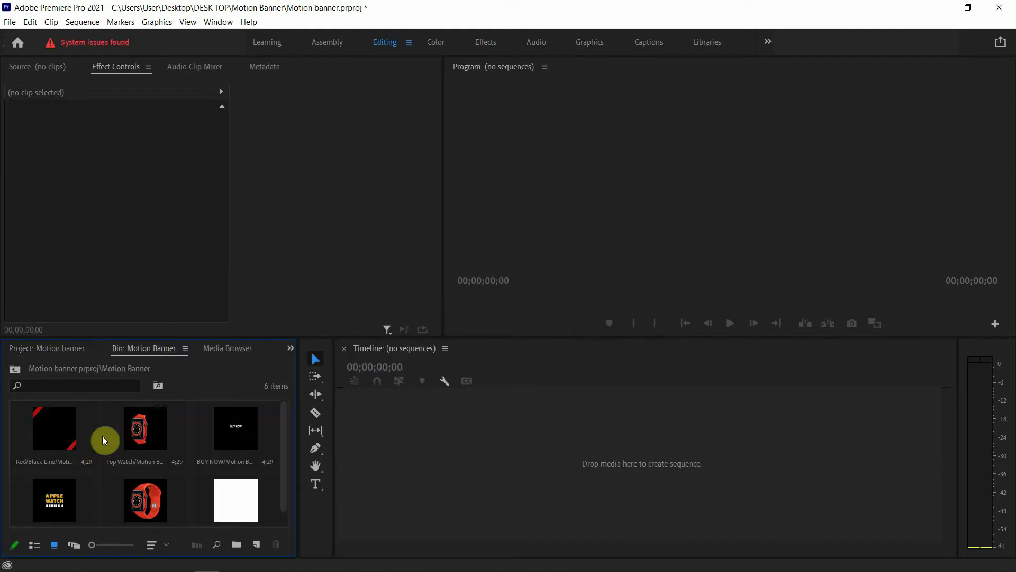
{"action": "left_click", "coordinate": [34, 544]}
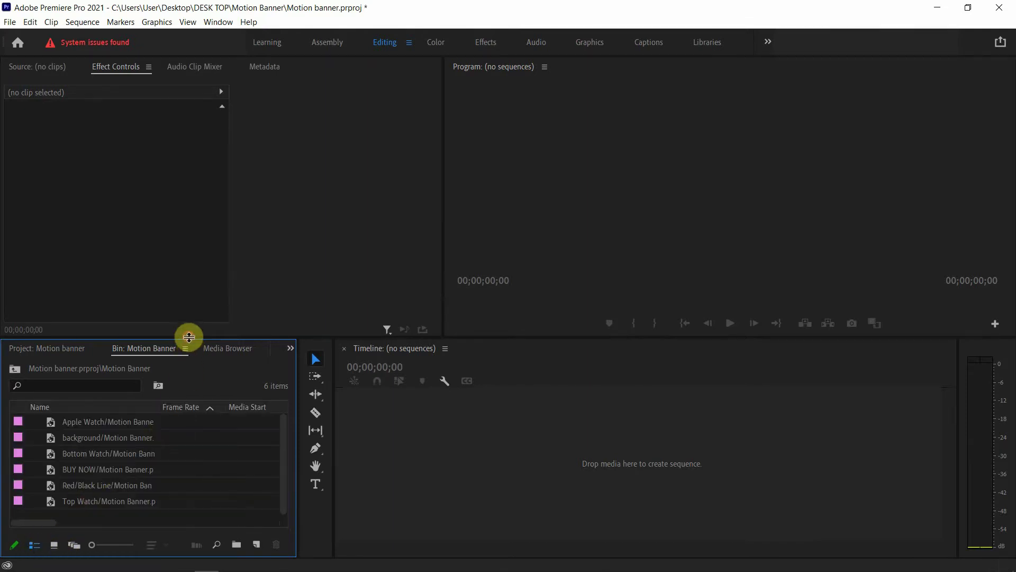
{"action": "left_click_drag", "start_coordinate": [189, 337], "coordinate": [188, 319]}
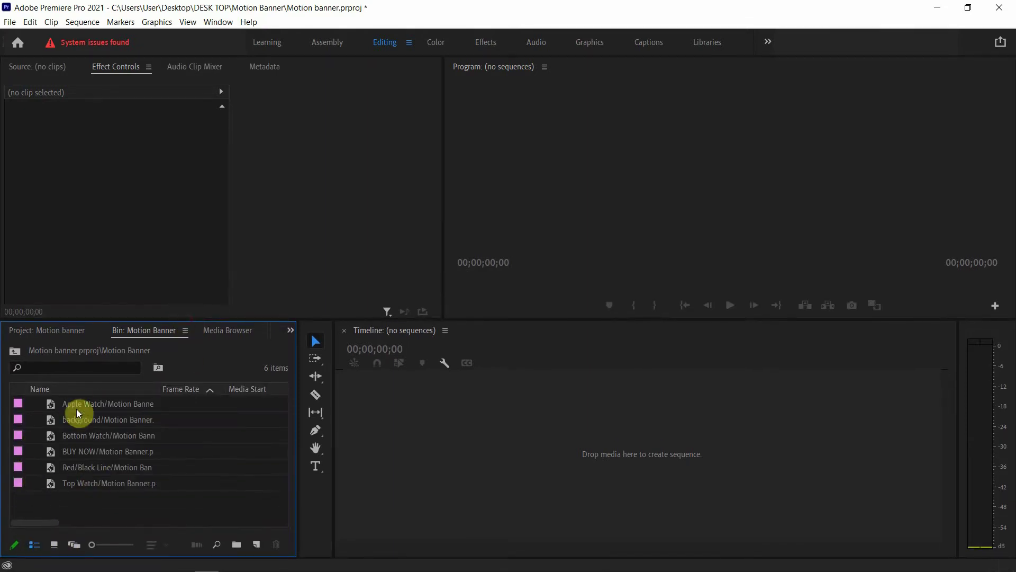
{"action": "left_click", "coordinate": [55, 546]}
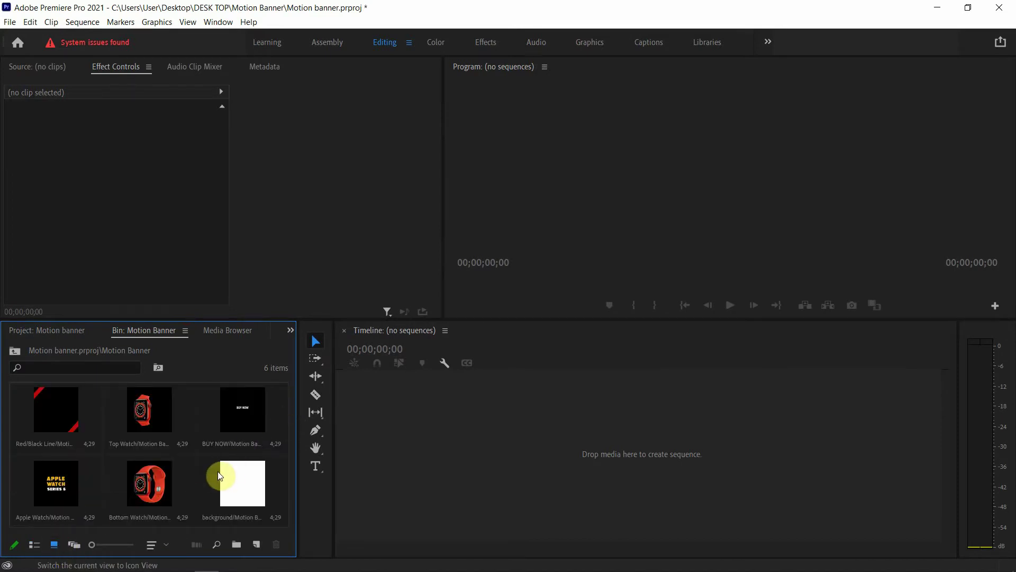
{"action": "left_click", "coordinate": [10, 22]}
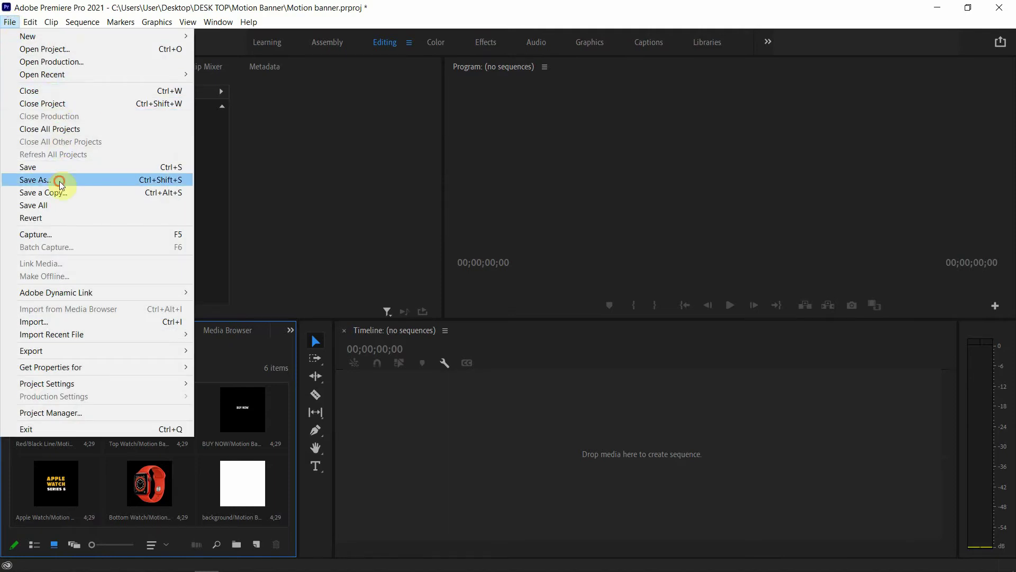
Save the project as Motion banner.prproj in the Desktop's PSD To PR folder.
{"action": "left_click", "coordinate": [59, 181]}
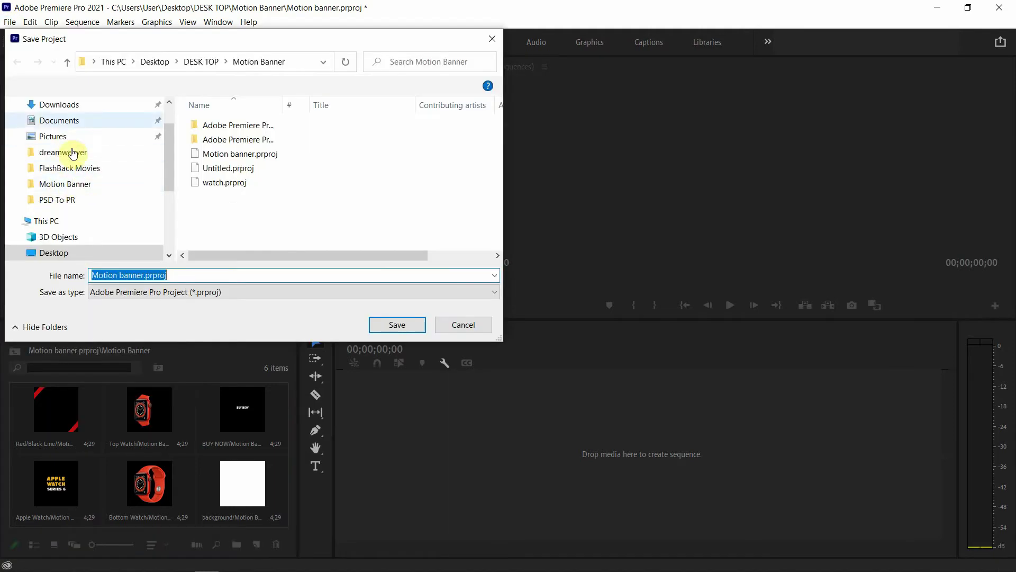
{"action": "scroll", "coordinate": [74, 151], "scroll_direction": "up", "scroll_amount": 1}
{"action": "left_click", "coordinate": [71, 131]}
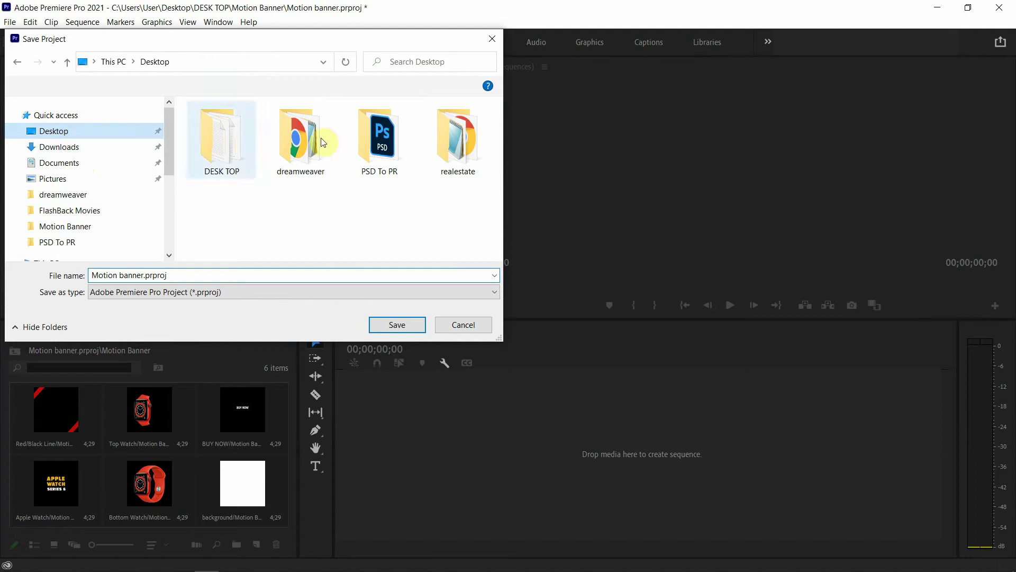
{"action": "double_click", "coordinate": [388, 136]}
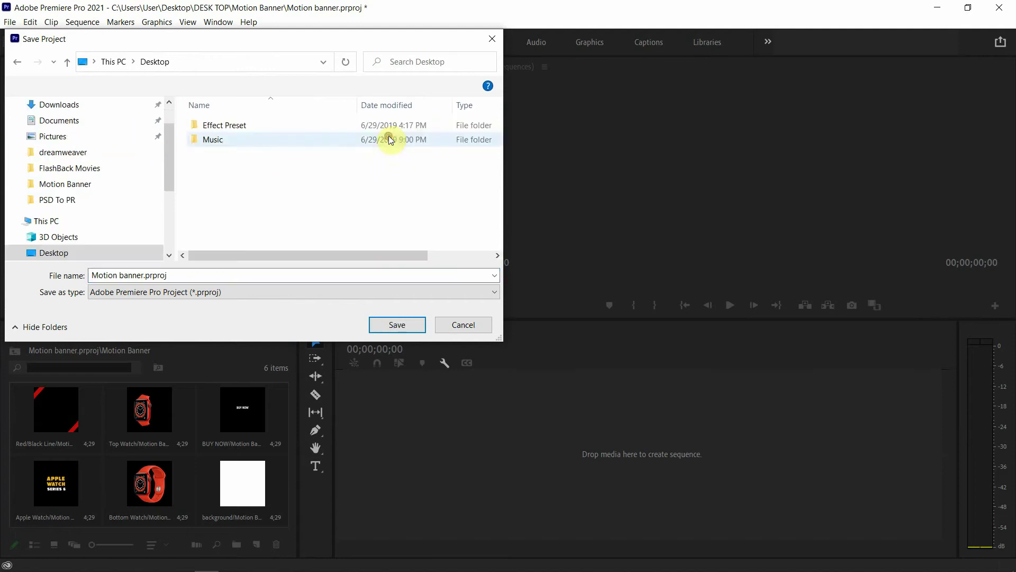
{"action": "left_click", "coordinate": [396, 324]}
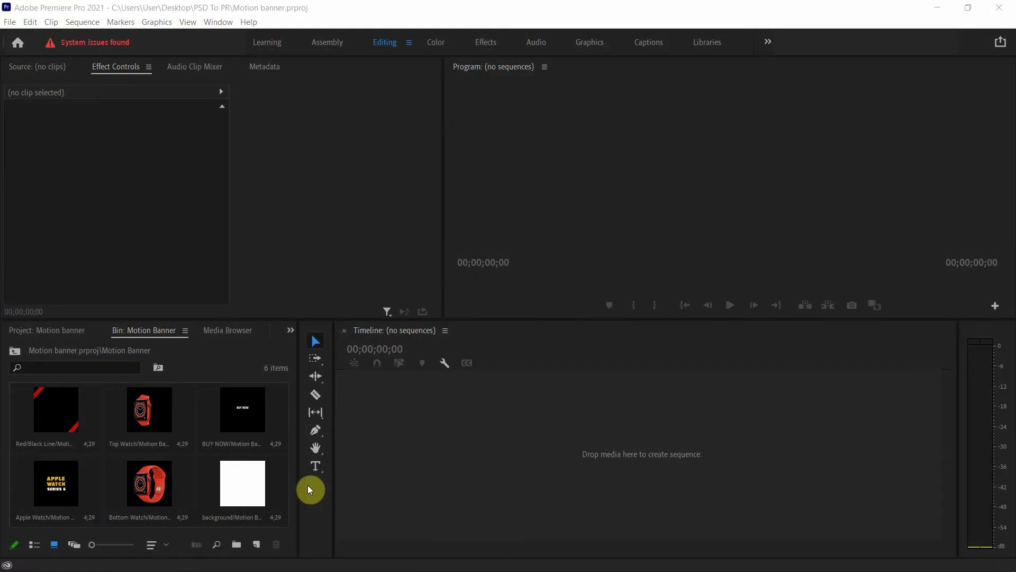
Create a new sequence from the background clip and give the video tracks more height.
{"action": "left_click", "coordinate": [235, 486]}
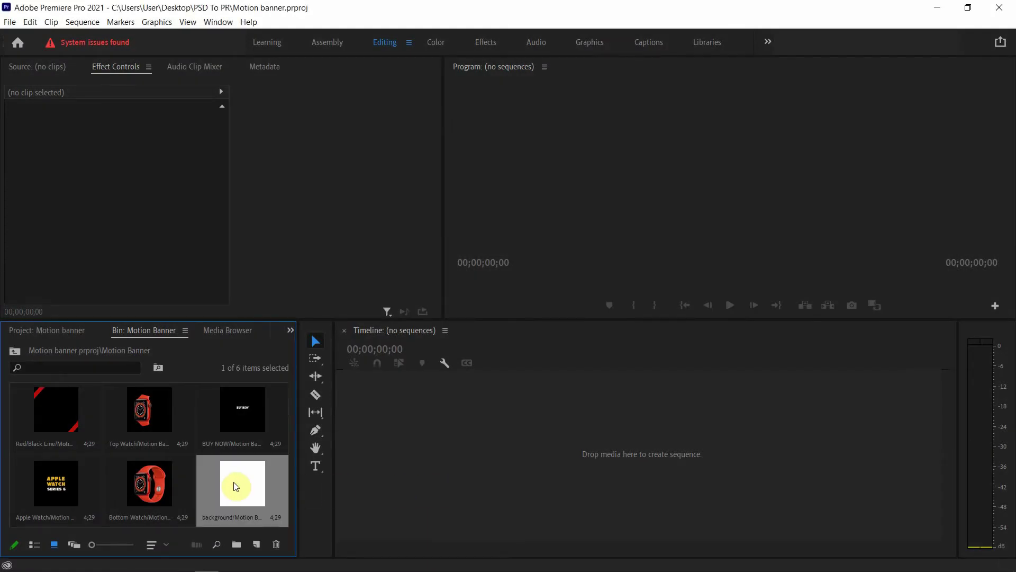
{"action": "left_click_drag", "start_coordinate": [236, 486], "coordinate": [363, 472]}
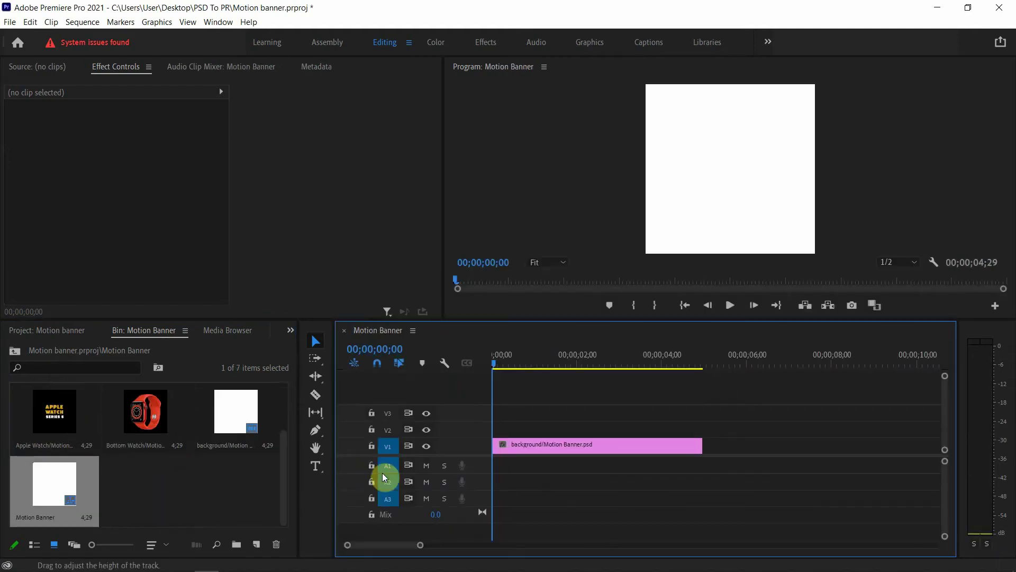
{"action": "left_click_drag", "start_coordinate": [420, 464], "coordinate": [417, 488]}
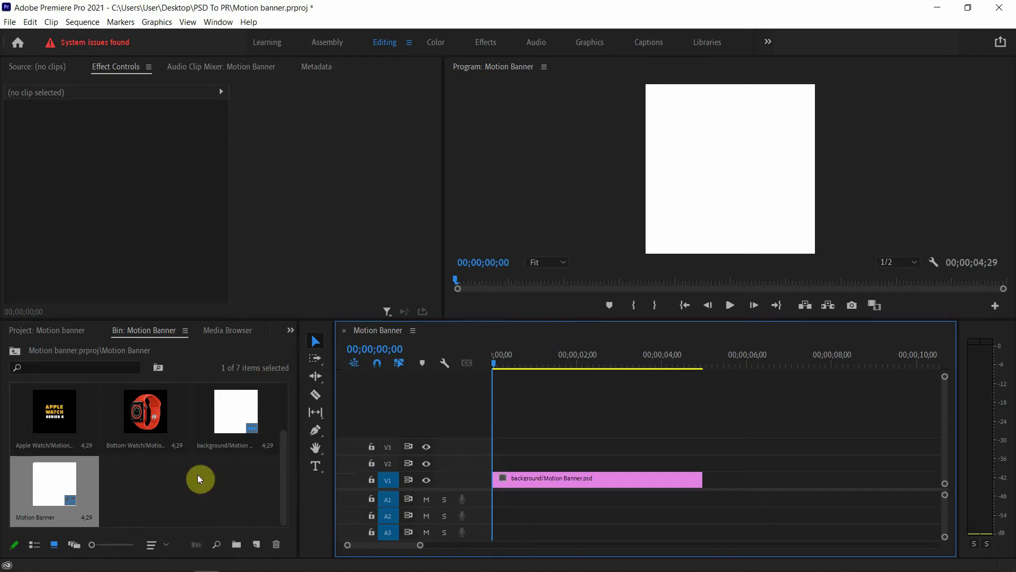
{"action": "left_click_drag", "start_coordinate": [284, 474], "coordinate": [281, 427]}
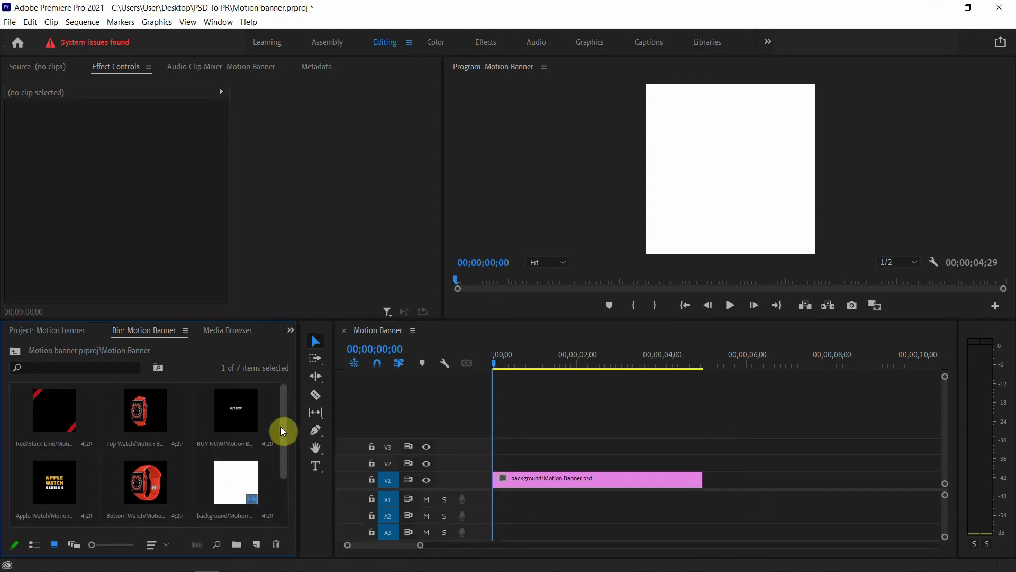
Stack Red/Black Line, Bottom Watch, Apple Watch, Top Watch and BUY NOW on tracks V2–V6.
{"action": "left_click", "coordinate": [76, 403]}
{"action": "left_click_drag", "start_coordinate": [75, 403], "coordinate": [494, 465]}
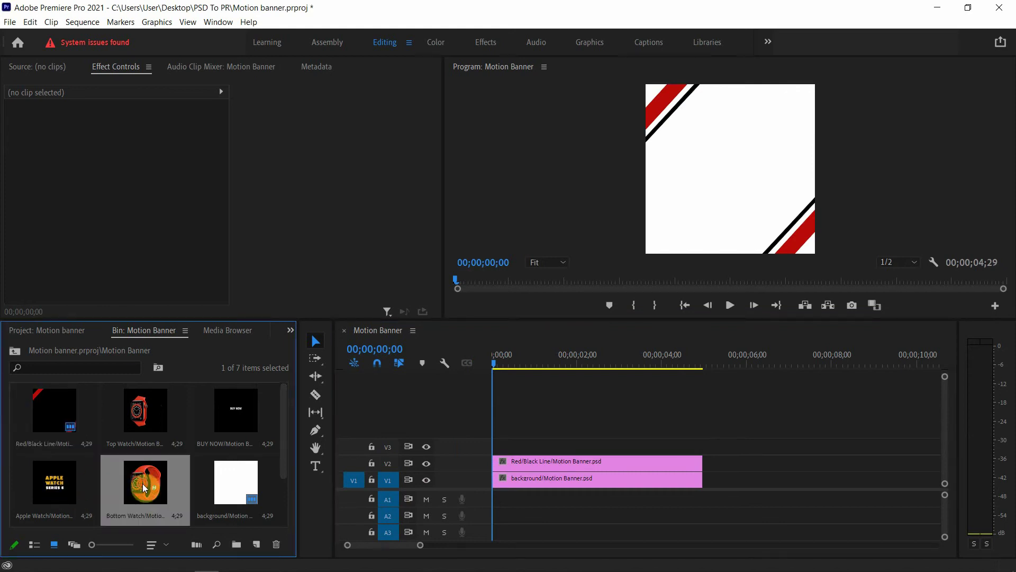
{"action": "left_click_drag", "start_coordinate": [142, 484], "coordinate": [483, 451]}
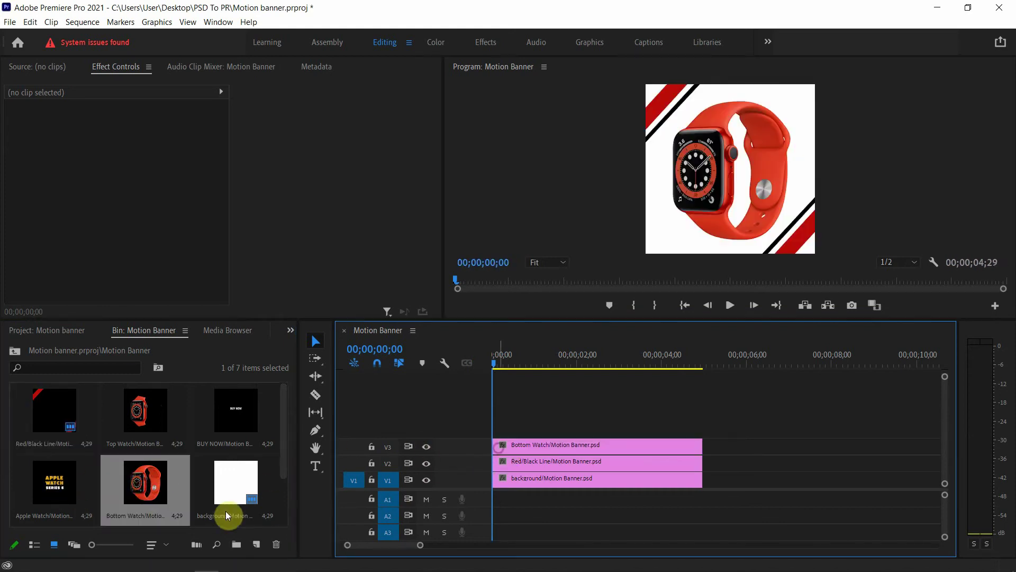
{"action": "left_click_drag", "start_coordinate": [62, 487], "coordinate": [480, 430]}
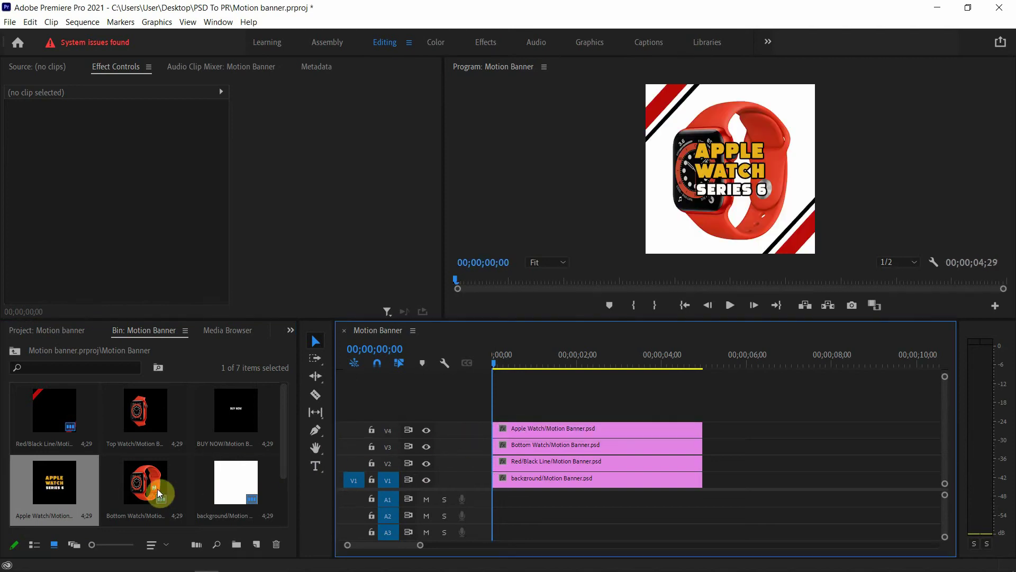
{"action": "left_click", "coordinate": [142, 436]}
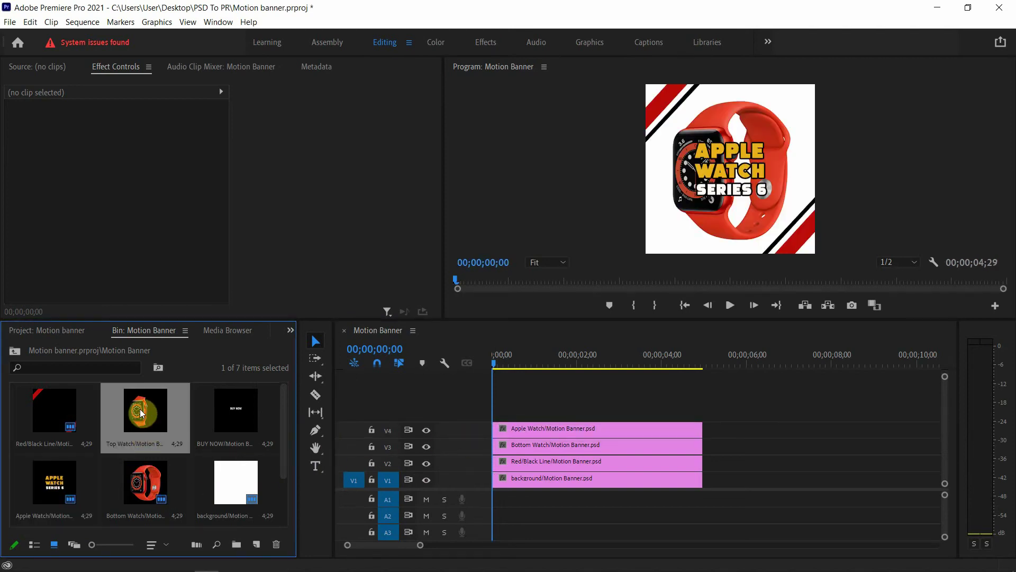
{"action": "left_click_drag", "start_coordinate": [141, 414], "coordinate": [473, 412]}
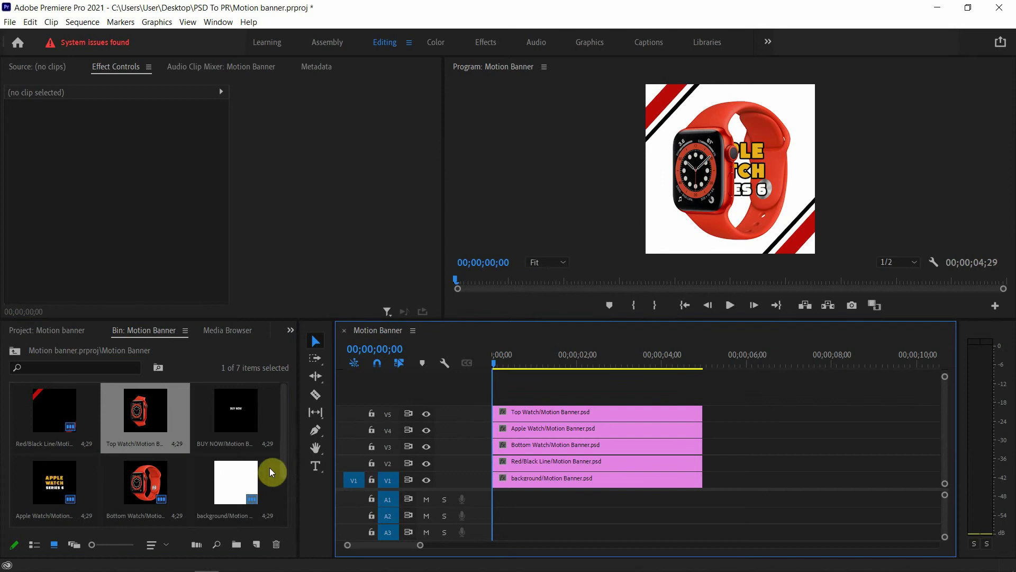
{"action": "left_click", "coordinate": [229, 419]}
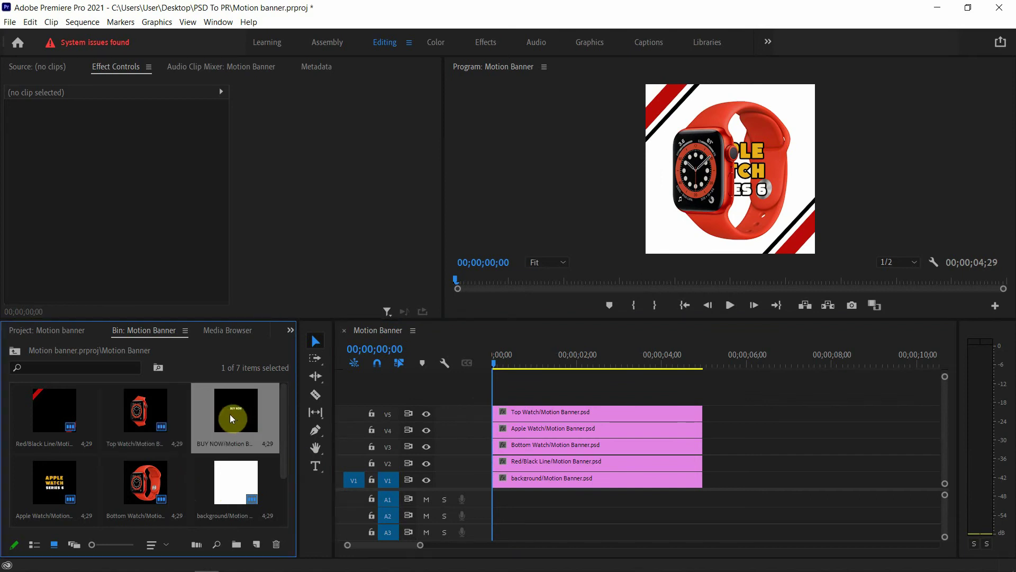
{"action": "left_click_drag", "start_coordinate": [231, 419], "coordinate": [462, 398]}
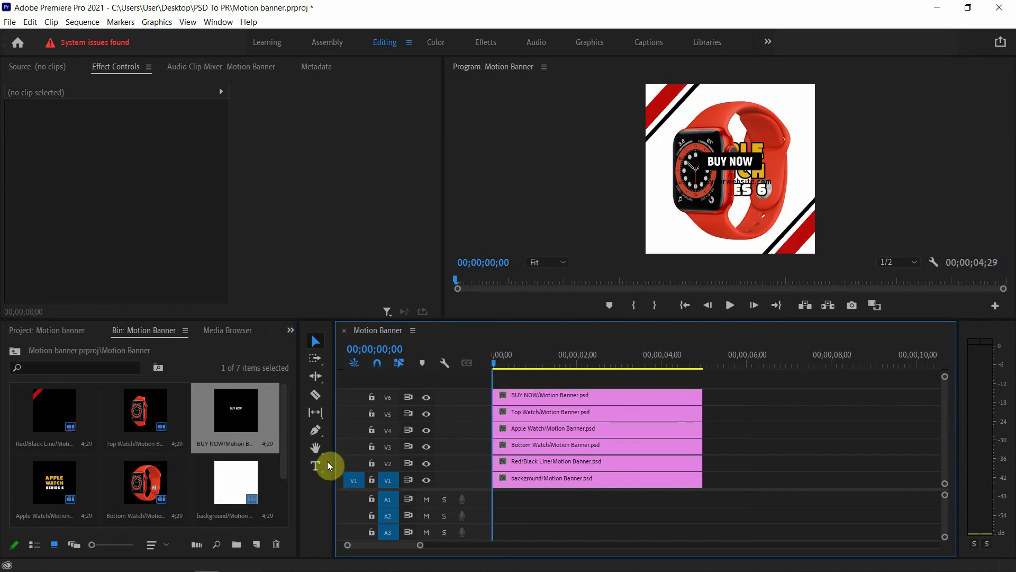